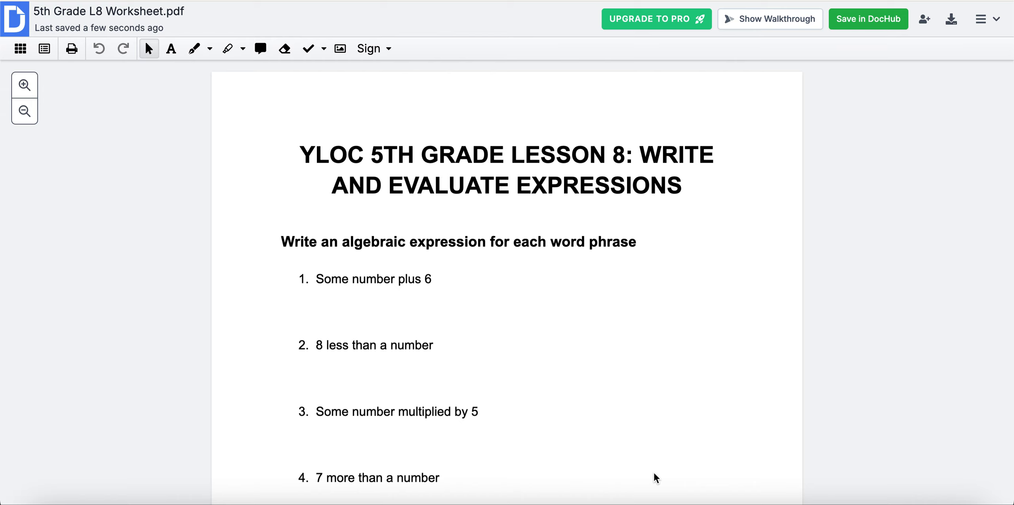
# - Add a text box with the answer x+6 below question 1, "Some number plus 6"
pyautogui.scroll(-3, 655, 478)
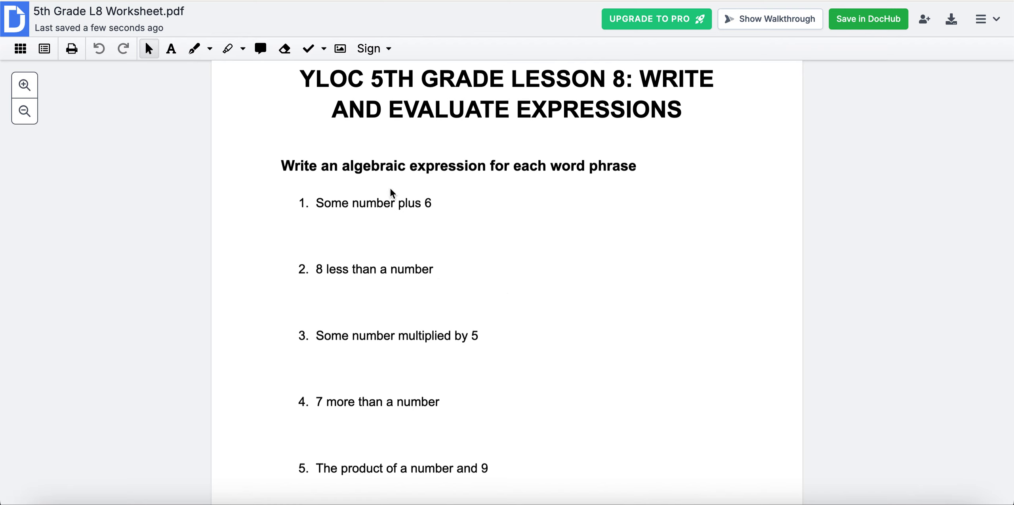
pyautogui.click(171, 48)
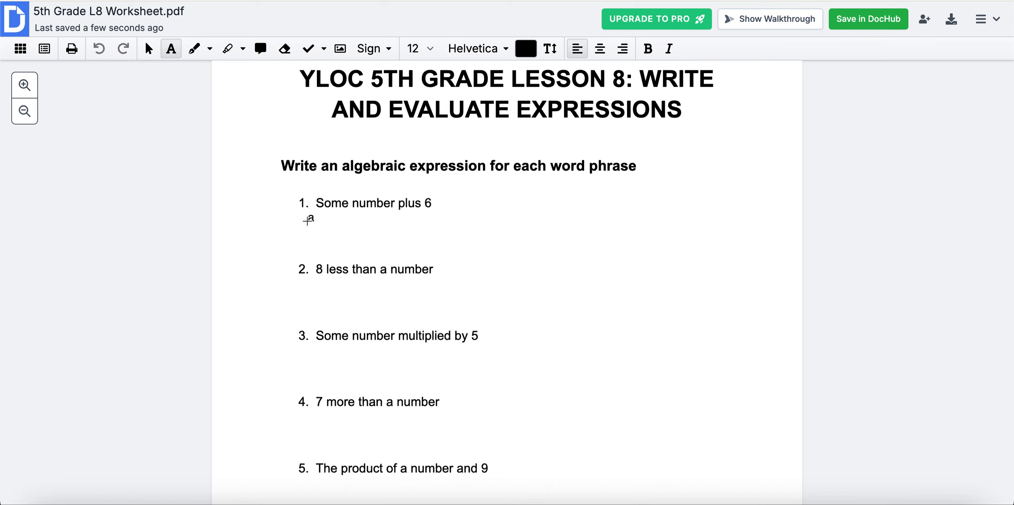
pyautogui.moveTo(307, 221); pyautogui.dragTo(428, 249)
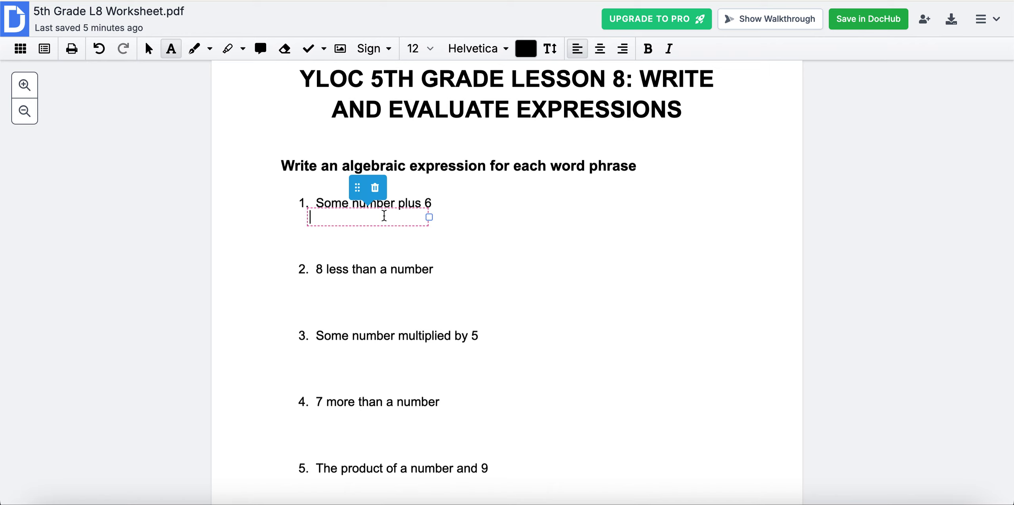
pyautogui.moveTo(356, 188); pyautogui.dragTo(355, 201)
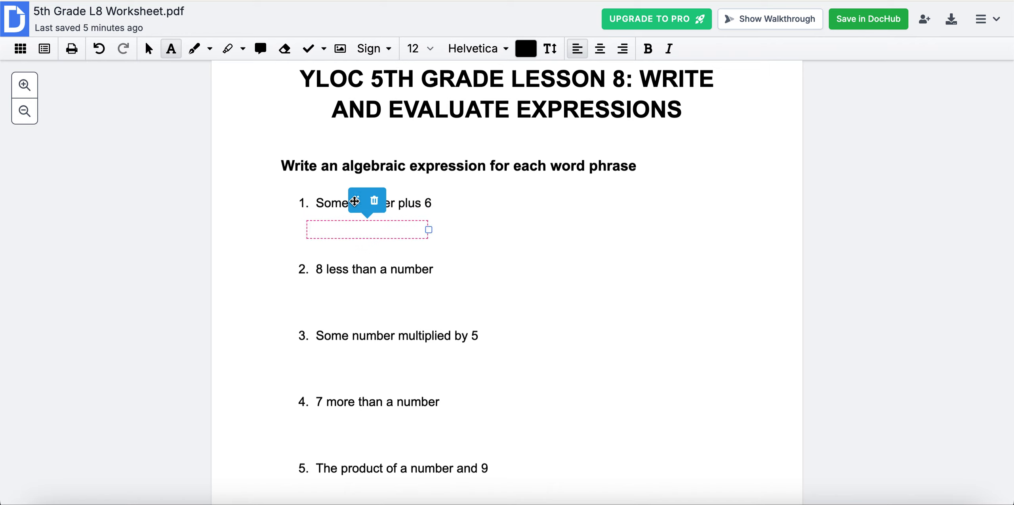
pyautogui.write('x+')
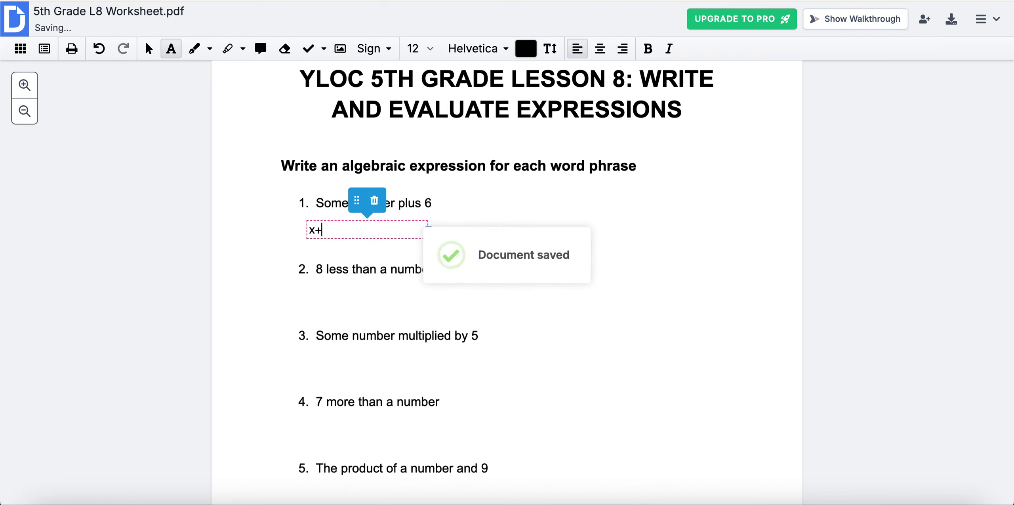
pyautogui.write('6')
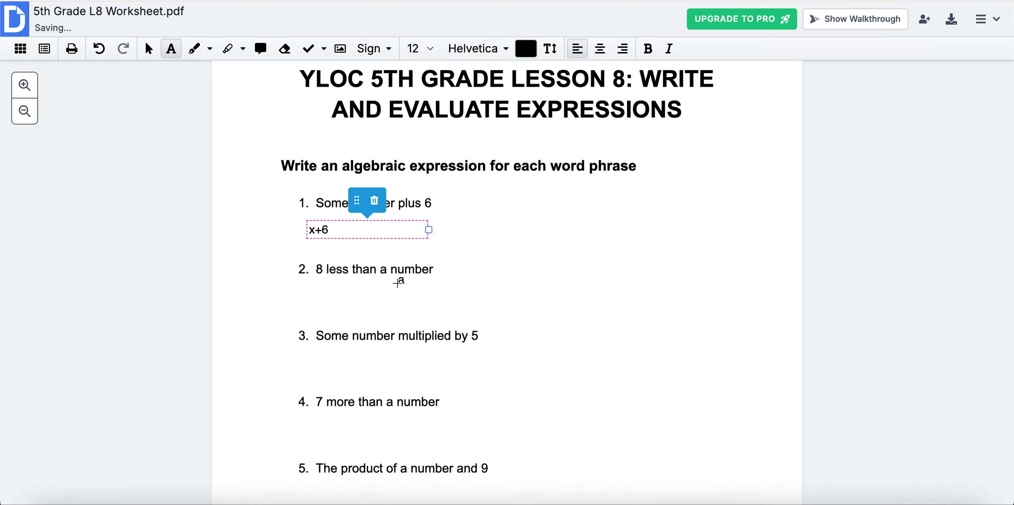
# - Add the text answer x-8 in the space below question 2, "8 less than a number"
pyautogui.click(307, 284)
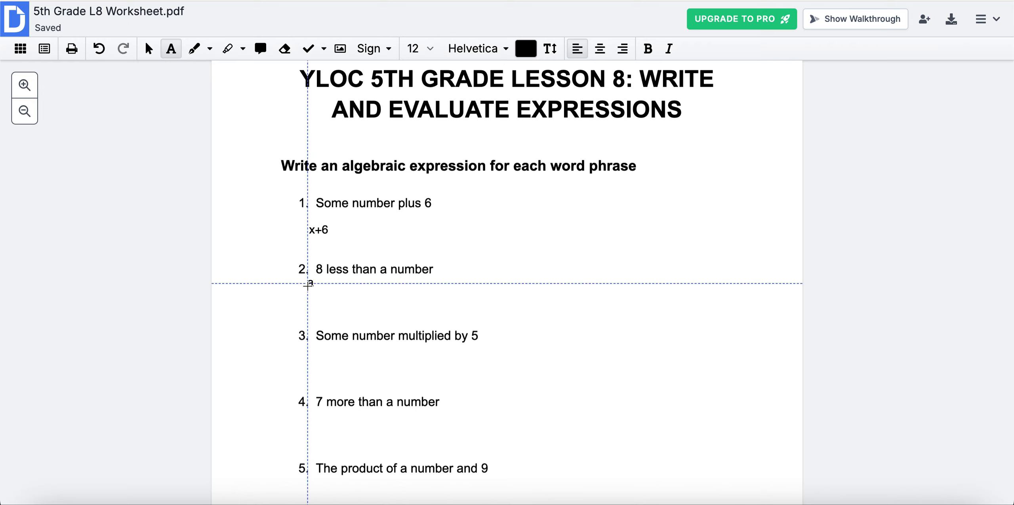
pyautogui.moveTo(307, 285); pyautogui.dragTo(398, 303)
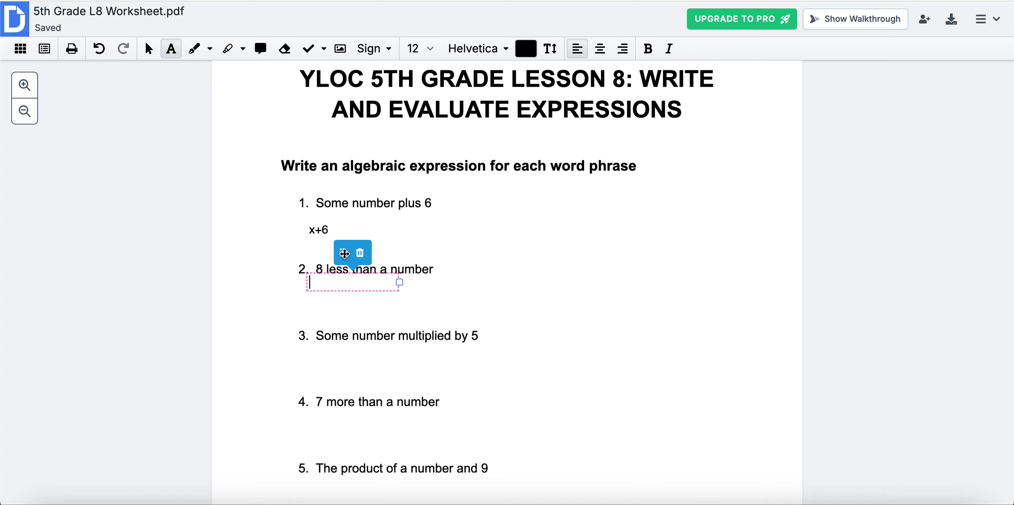
pyautogui.moveTo(345, 253); pyautogui.dragTo(349, 288)
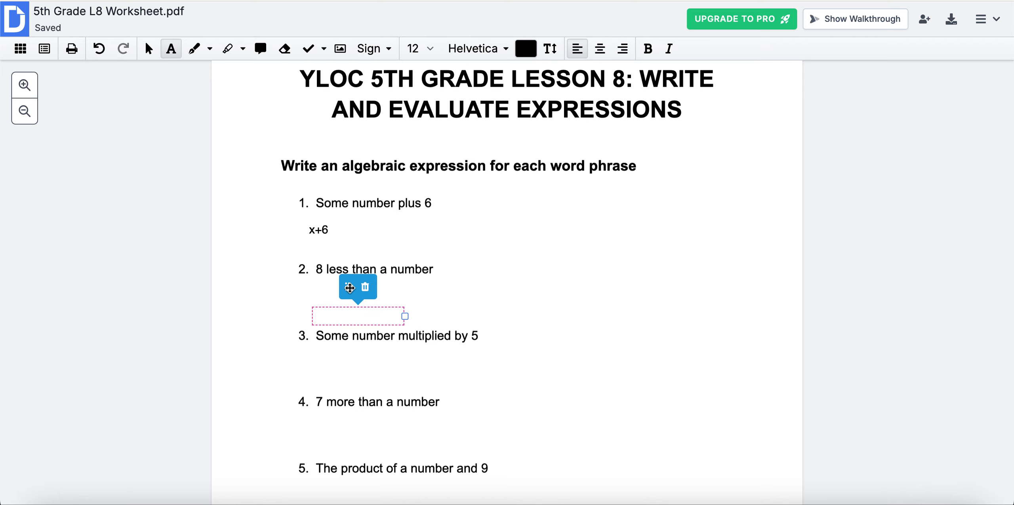
pyautogui.write('x-8')
pyautogui.moveTo(347, 287); pyautogui.dragTo(348, 266)
# - Add the text answer 5x directly below question 3, "Some number multiplied by 5"
pyautogui.click(366, 336)
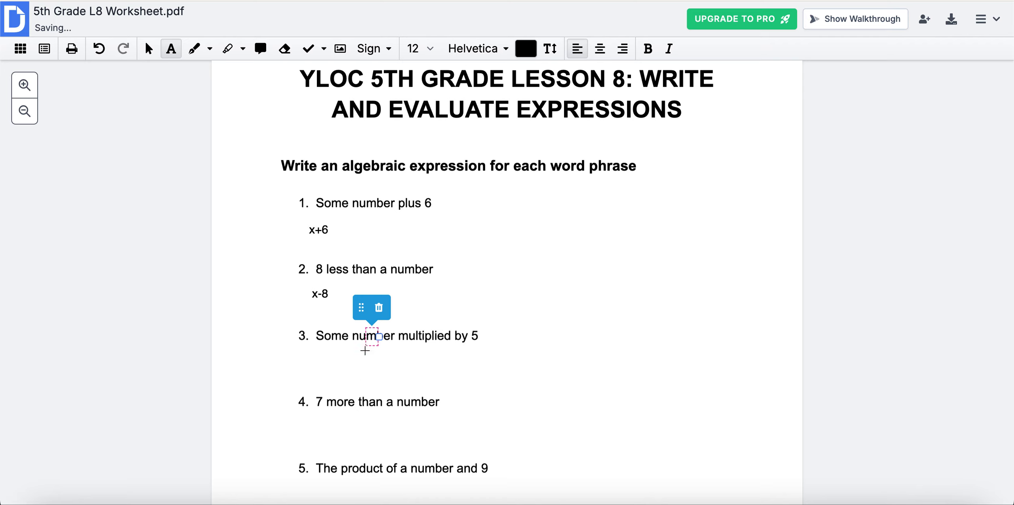
pyautogui.click(311, 354)
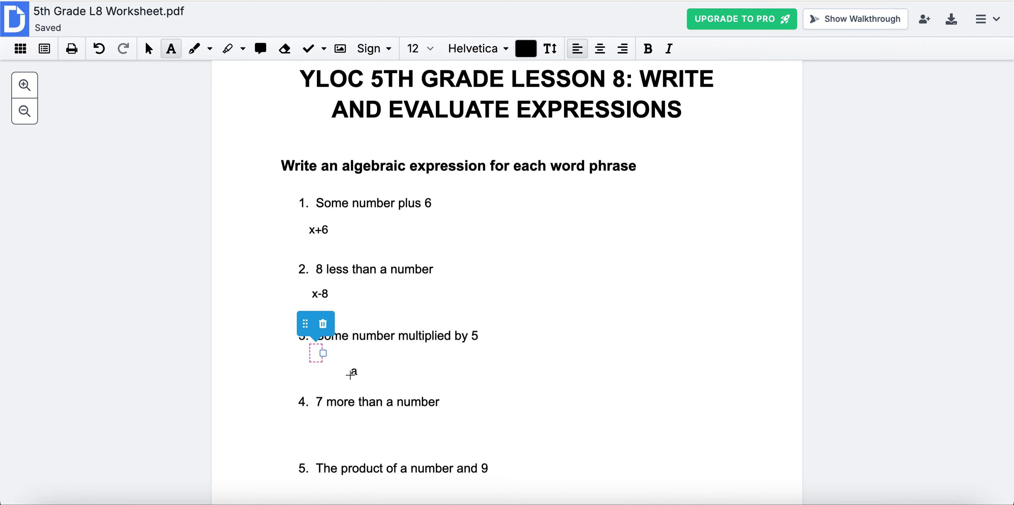
pyautogui.write('5x')
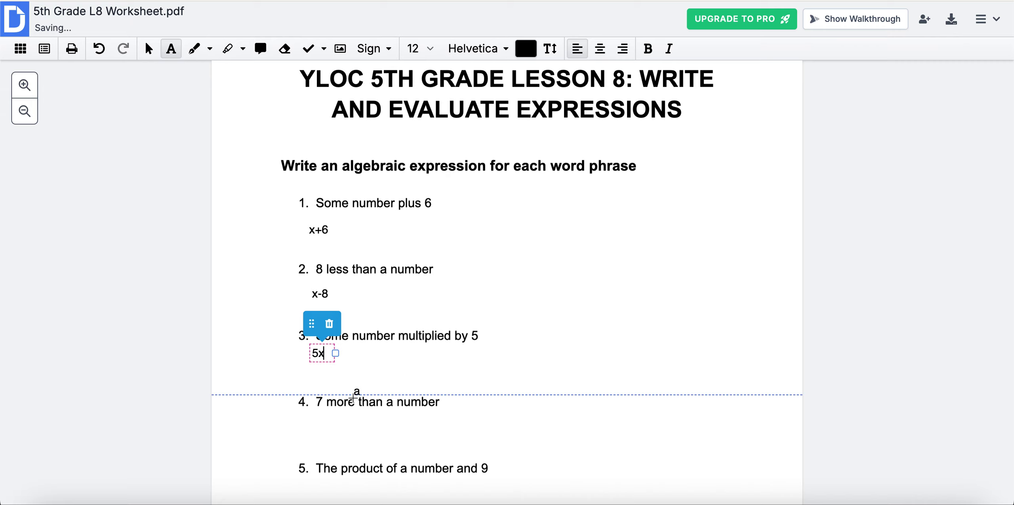
pyautogui.click(353, 396)
pyautogui.scroll(-5, 354, 392)
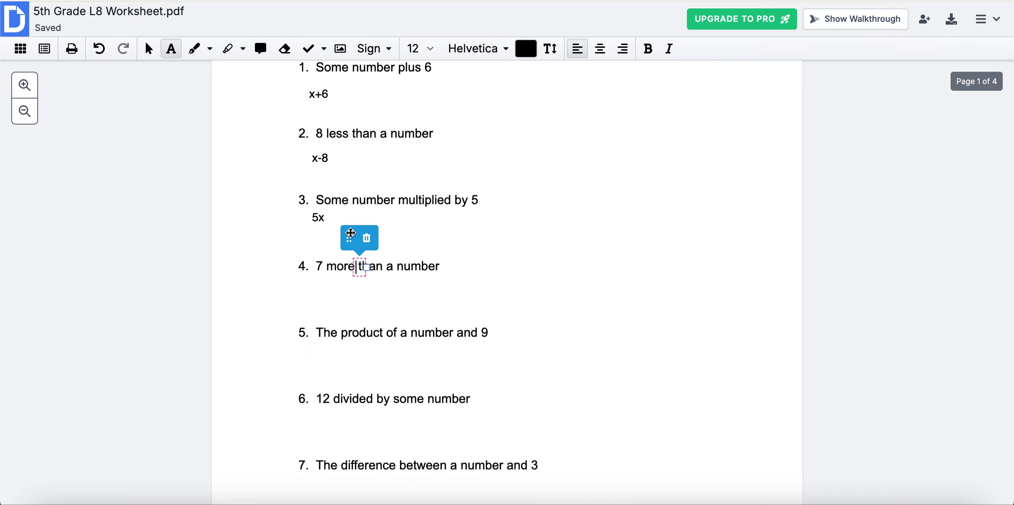
pyautogui.moveTo(359, 268); pyautogui.dragTo(320, 298)
# - Add the text answer 12/x and position it just below question 6, "12 divided by some number"
pyautogui.scroll(-5, 417, 332)
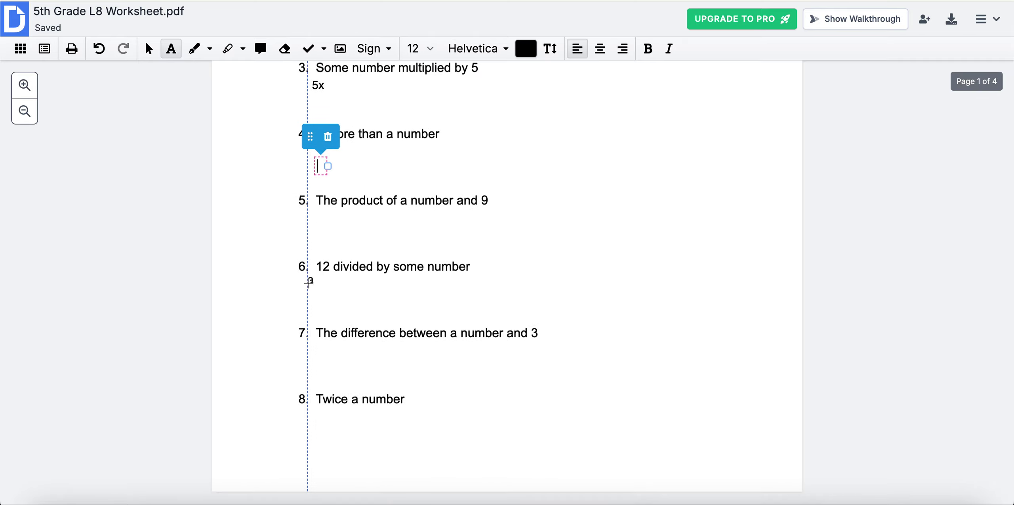
pyautogui.click(310, 293)
pyautogui.click(309, 293)
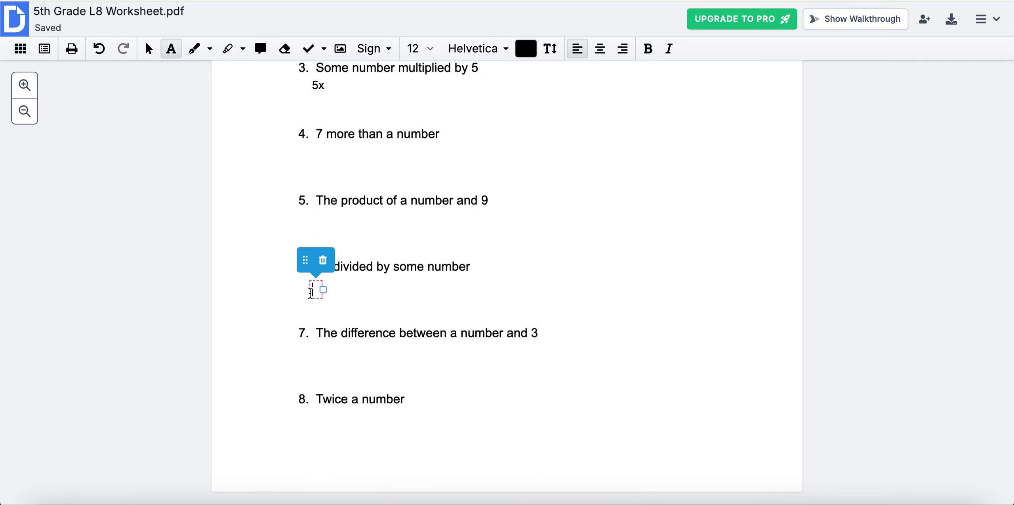
pyautogui.click(302, 301)
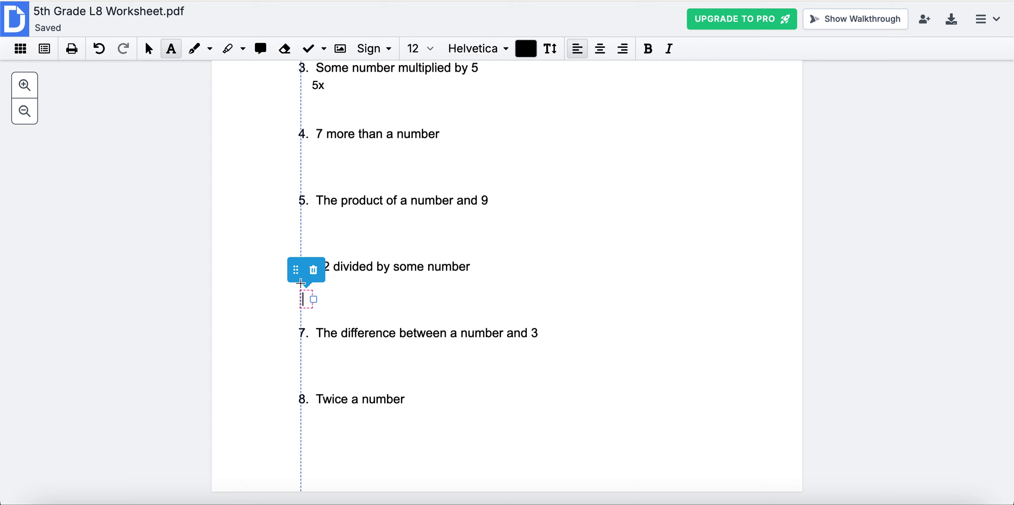
pyautogui.moveTo(296, 272); pyautogui.dragTo(275, 276)
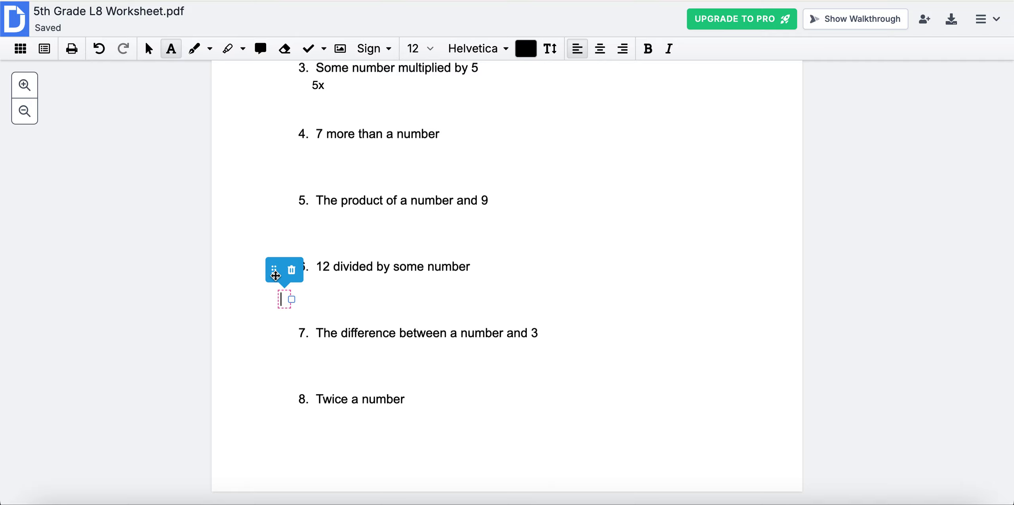
pyautogui.moveTo(275, 276); pyautogui.dragTo(402, 264)
pyautogui.write('12/x')
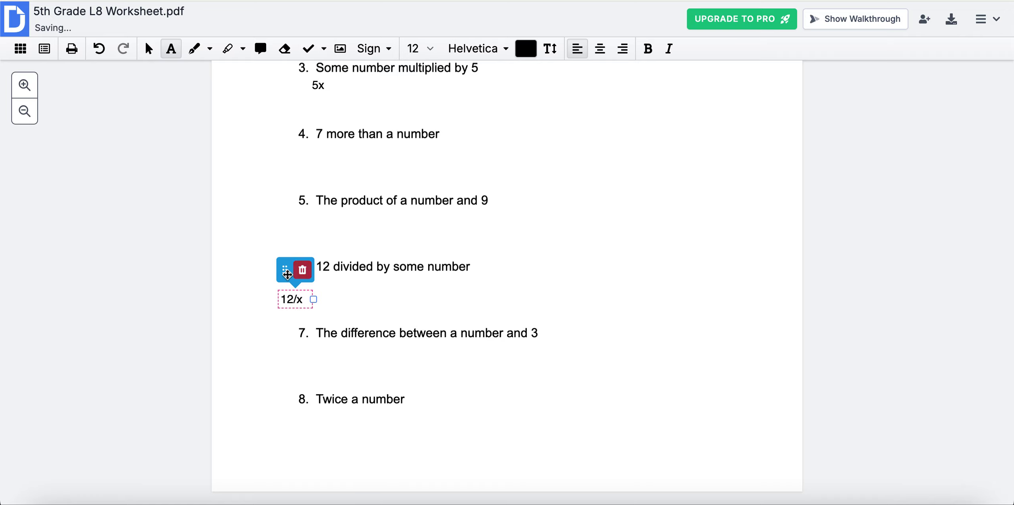
pyautogui.moveTo(287, 273); pyautogui.dragTo(329, 265)
# - Add the text answer x-3 in the space below question 7, "The difference between a number and 3"
pyautogui.scroll(-2, 366, 305)
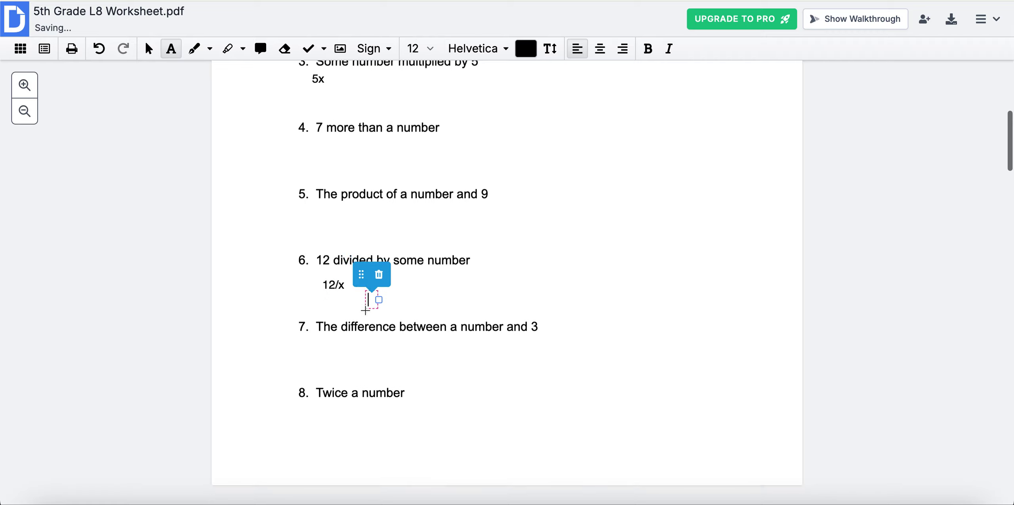
pyautogui.click(315, 345)
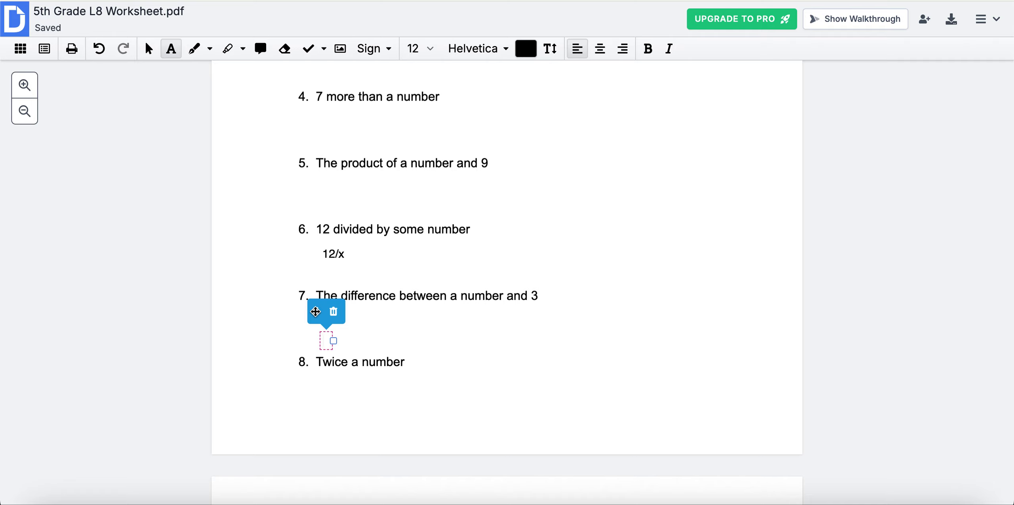
pyautogui.write('x-3')
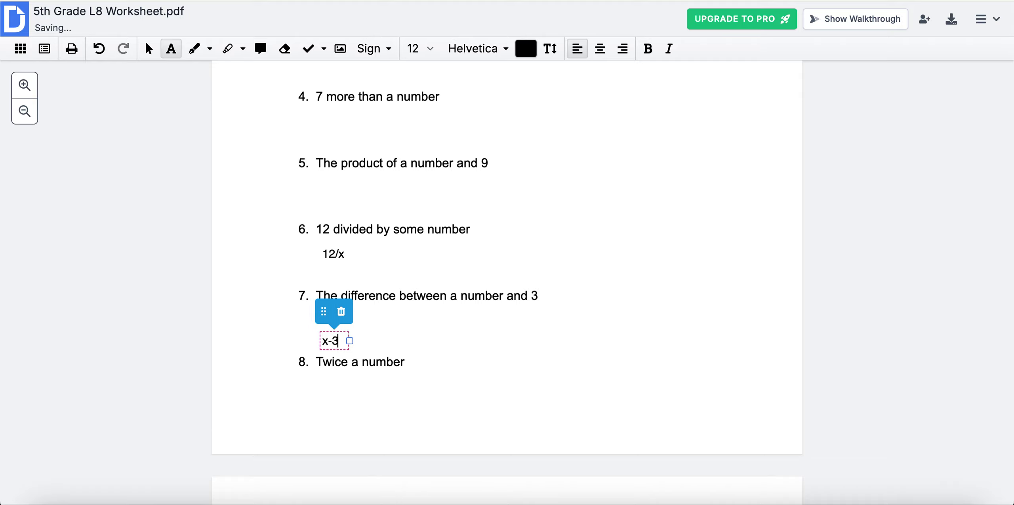
pyautogui.moveTo(325, 313); pyautogui.dragTo(327, 307)
pyautogui.click(376, 334)
# - Add the text answer 4-3x below question 9, "4 less than 3 times a number", on page 2
pyautogui.scroll(-1, 376, 340)
pyautogui.scroll(-3, 376, 340)
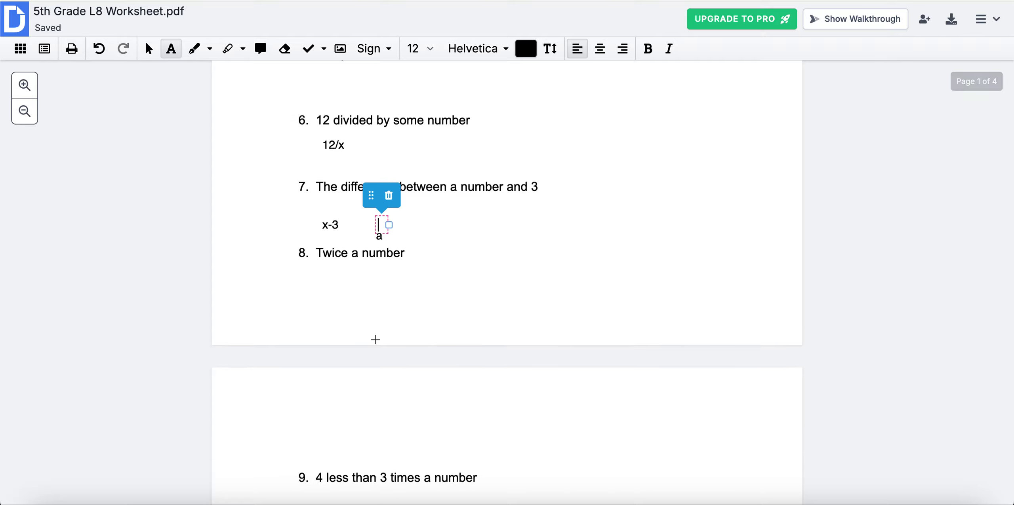
pyautogui.scroll(-5, 376, 340)
pyautogui.scroll(-7, 375, 334)
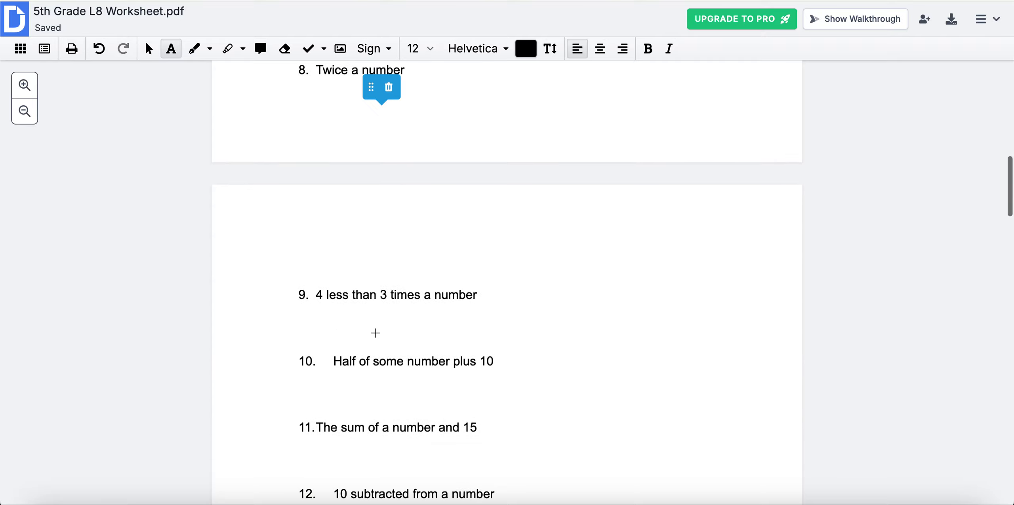
pyautogui.scroll(2, 376, 333)
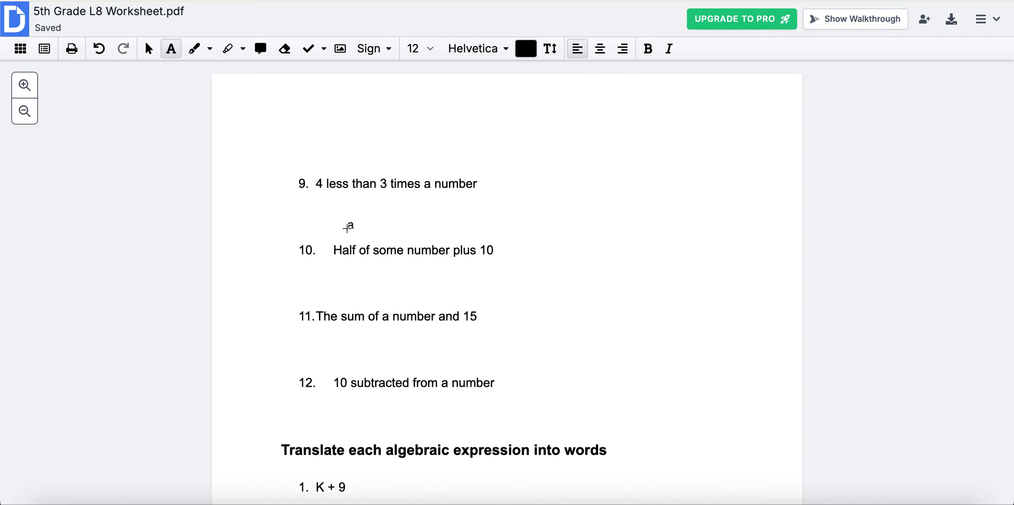
pyautogui.click(322, 219)
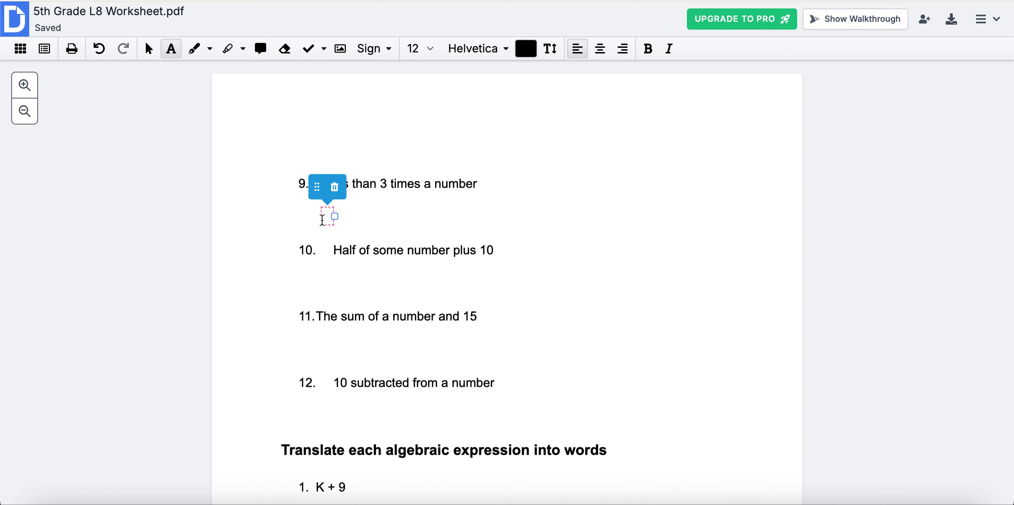
pyautogui.write('a')
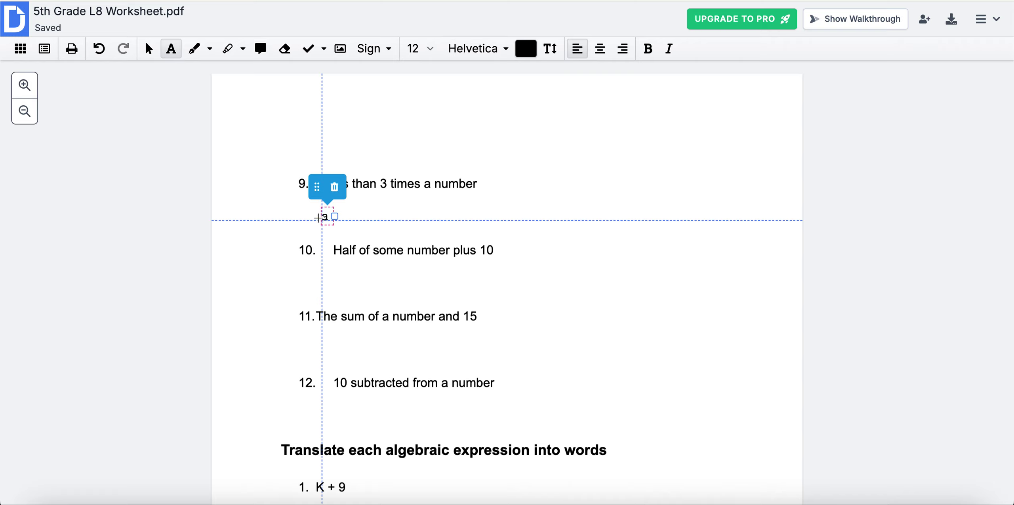
pyautogui.write('-3x')
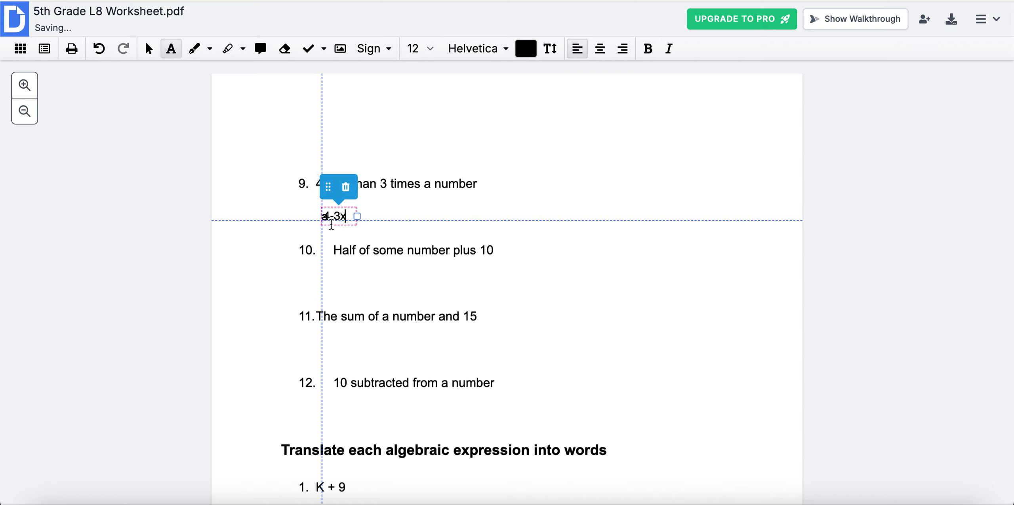
# - Add the text answer 1/2x+10 just below question 10, "Half of some number plus 10", and delete any stray empty text box
pyautogui.click(382, 241)
pyautogui.moveTo(369, 213); pyautogui.dragTo(304, 336)
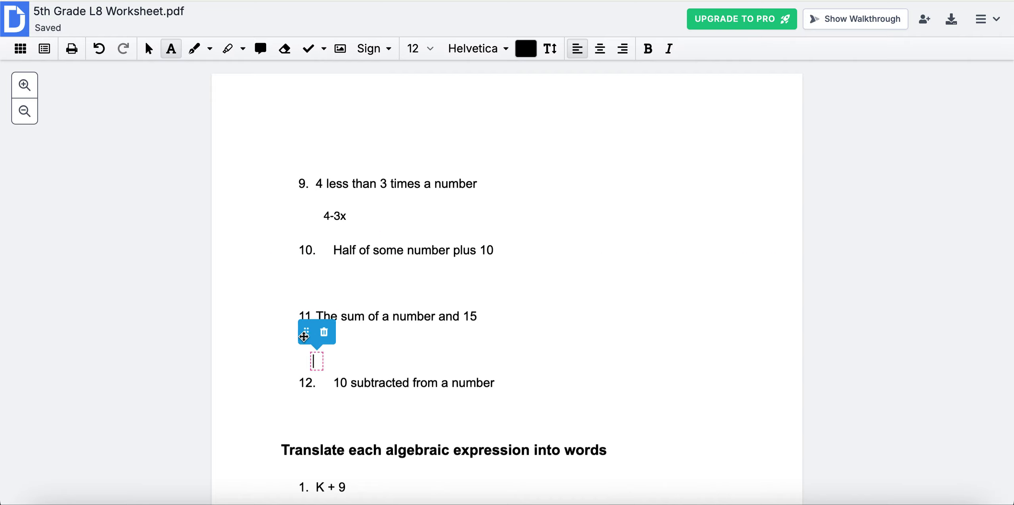
pyautogui.moveTo(303, 337); pyautogui.dragTo(304, 273)
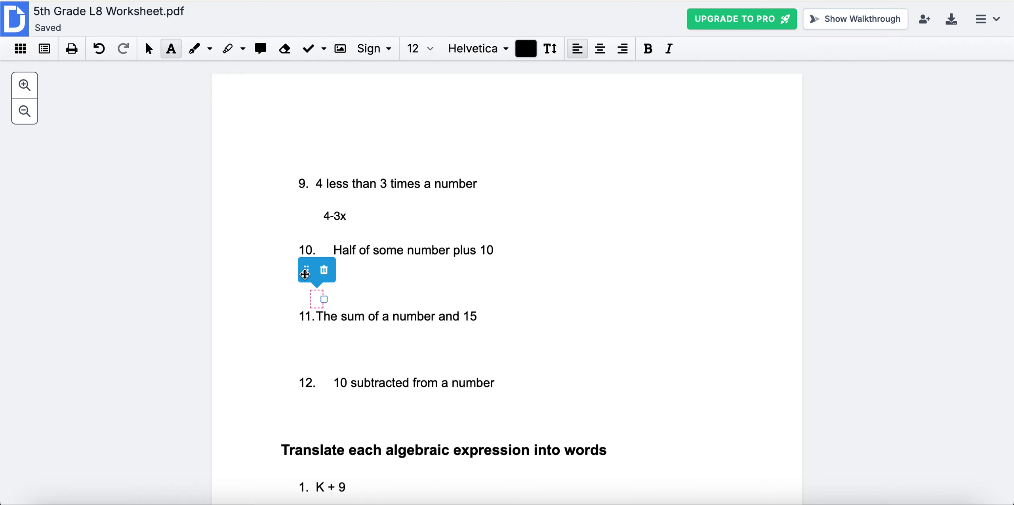
pyautogui.write('1/2')
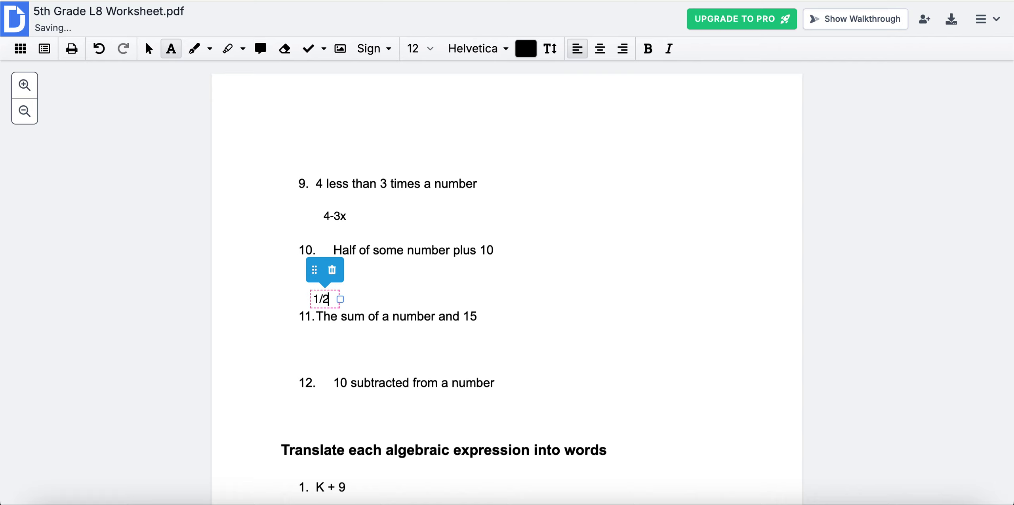
pyautogui.write('x+1')
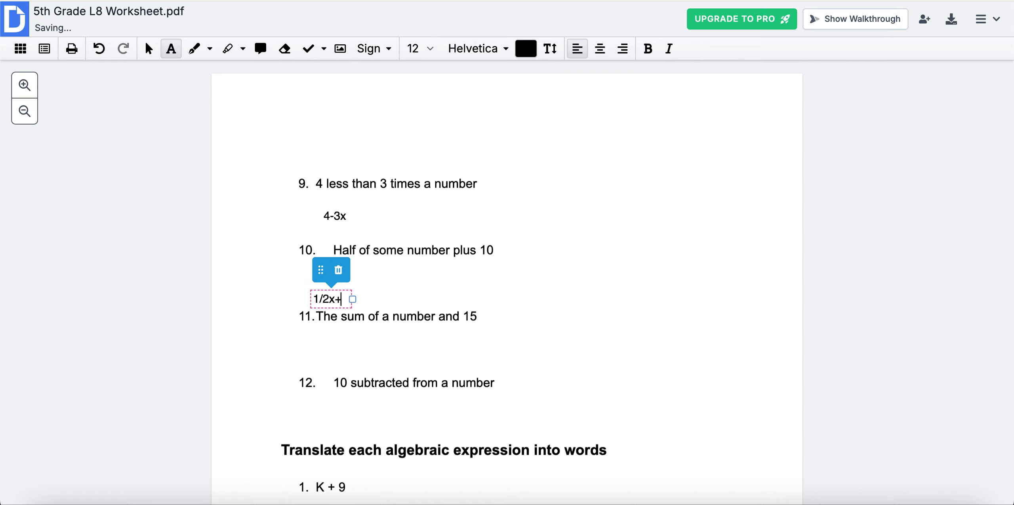
pyautogui.write('0')
pyautogui.moveTo(326, 273); pyautogui.dragTo(325, 253)
pyautogui.click(418, 294)
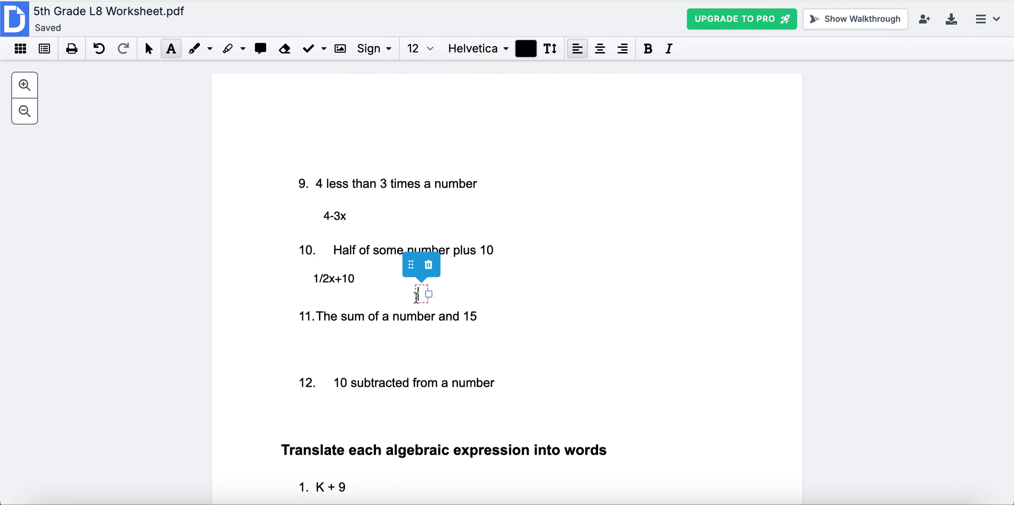
pyautogui.click(428, 265)
pyautogui.scroll(-6, 430, 267)
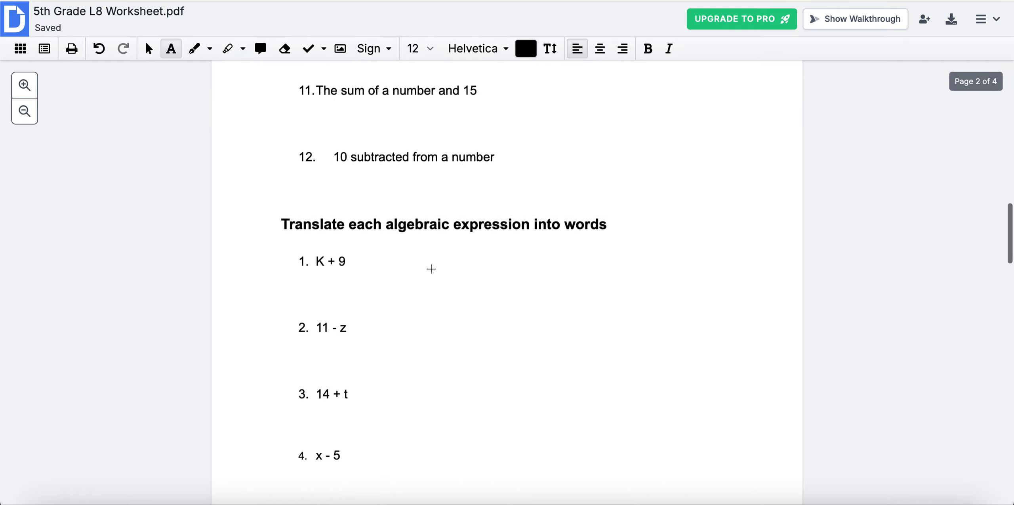
pyautogui.scroll(2, 431, 269)
pyautogui.scroll(-4, 431, 269)
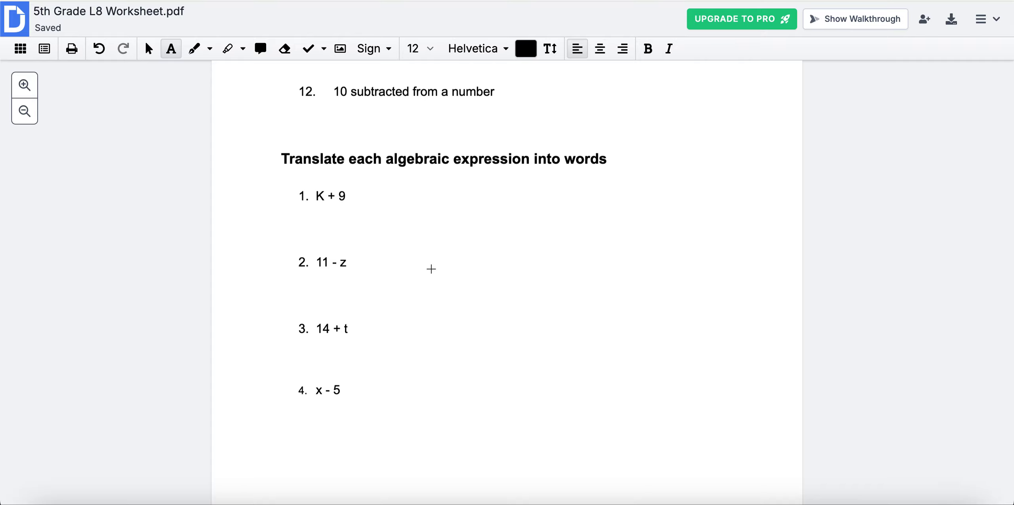
pyautogui.scroll(2, 431, 269)
pyautogui.scroll(3, 335, 181)
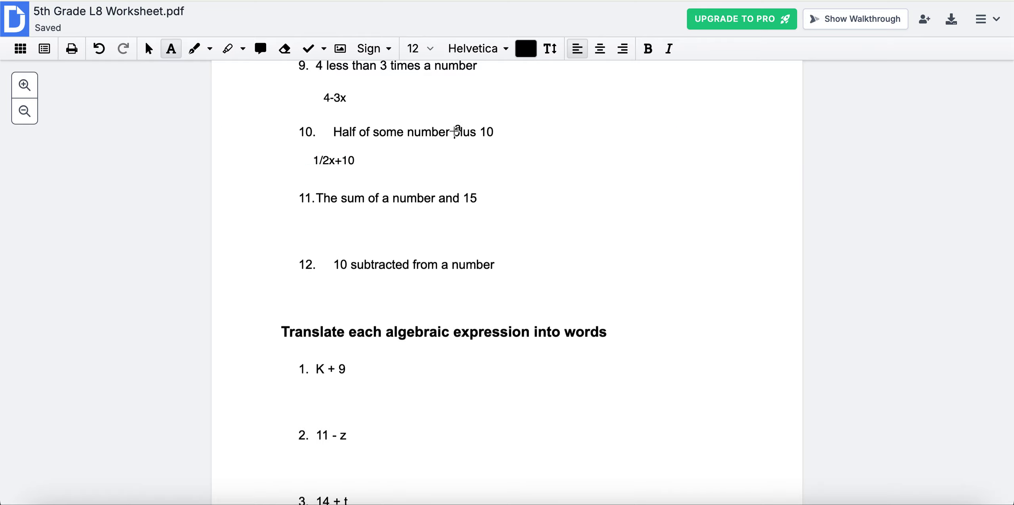
# - Add the text answer "a number plus 9" below expression 1, K + 9, in the section on translating expressions into words
pyautogui.scroll(-2, 408, 270)
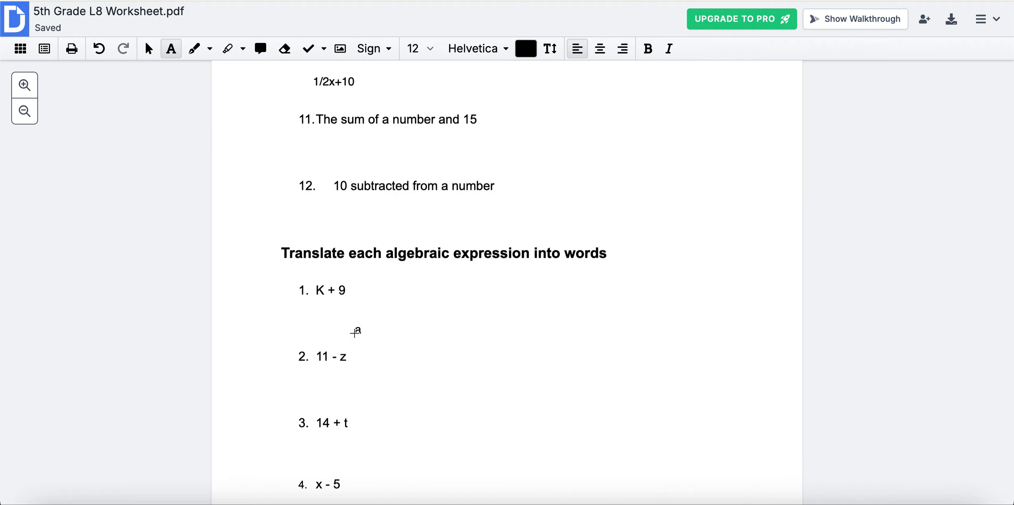
pyautogui.scroll(-2, 353, 331)
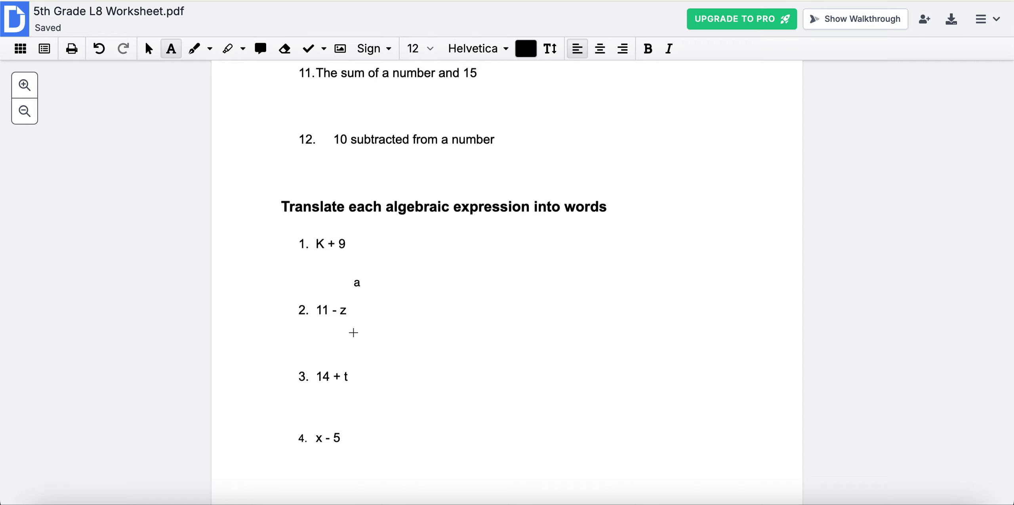
pyautogui.moveTo(354, 332); pyautogui.dragTo(304, 285)
pyautogui.click(307, 282)
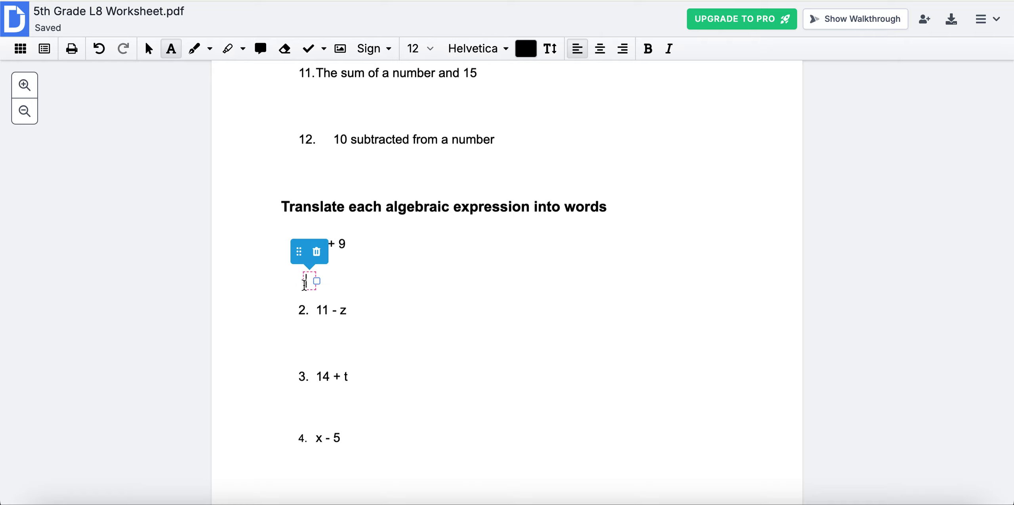
pyautogui.write('number')
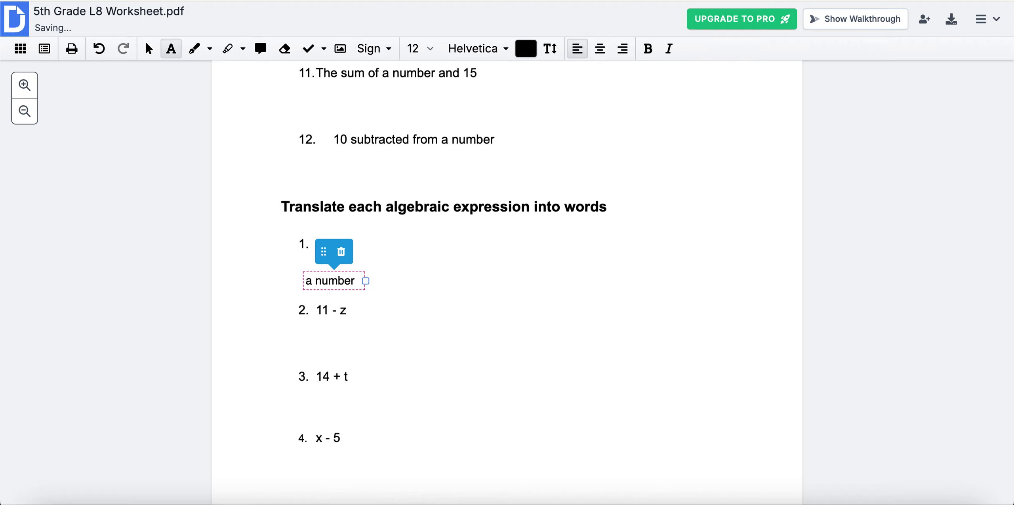
pyautogui.write(' plus 9')
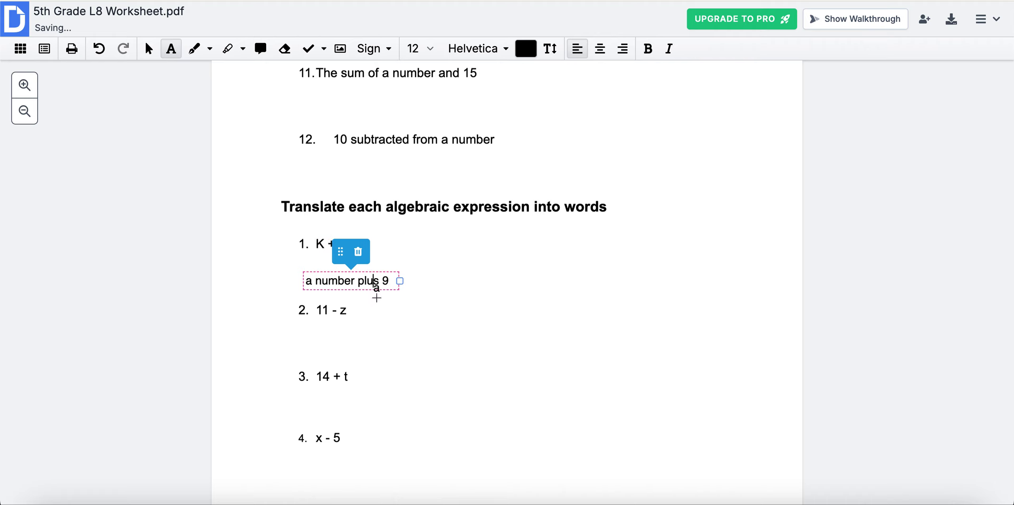
# - Add a second text answer "9 more than a number K" for expression 1, on the same line as "a number plus 9"
pyautogui.click(381, 300)
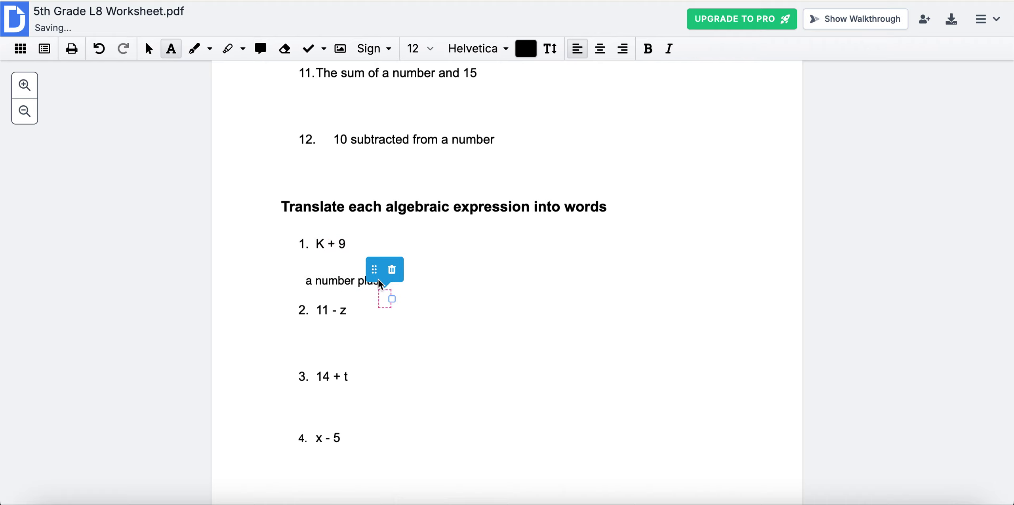
pyautogui.moveTo(377, 273); pyautogui.dragTo(463, 256)
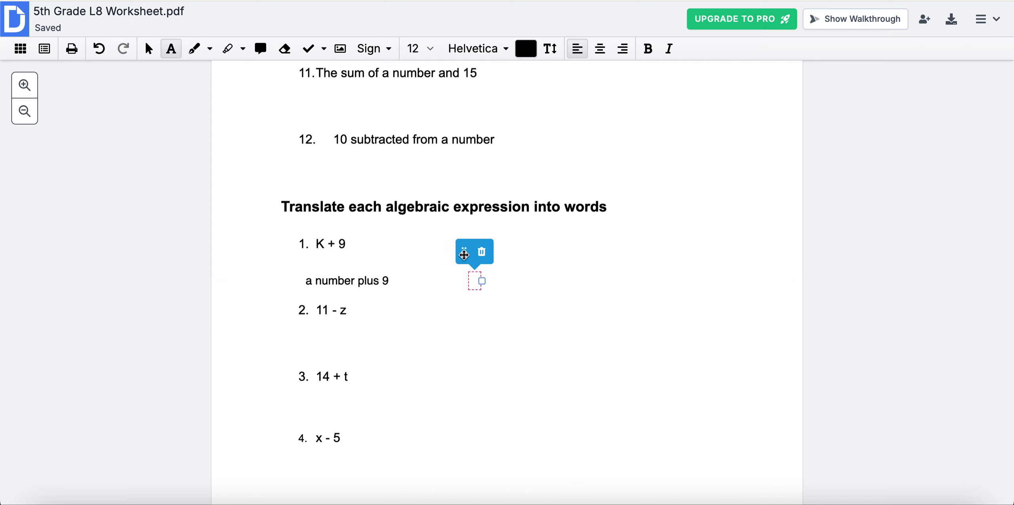
pyautogui.write('9 mo')
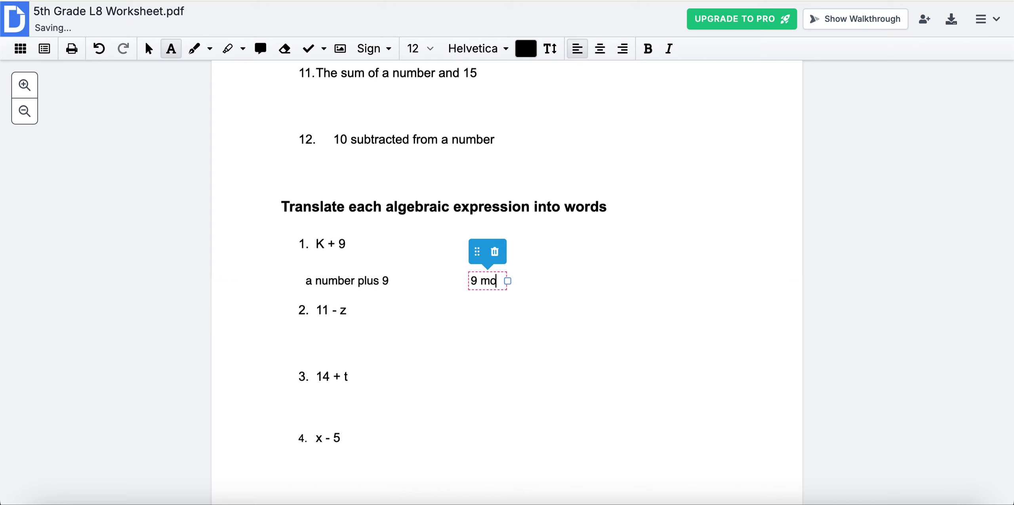
pyautogui.write('re than a number K')
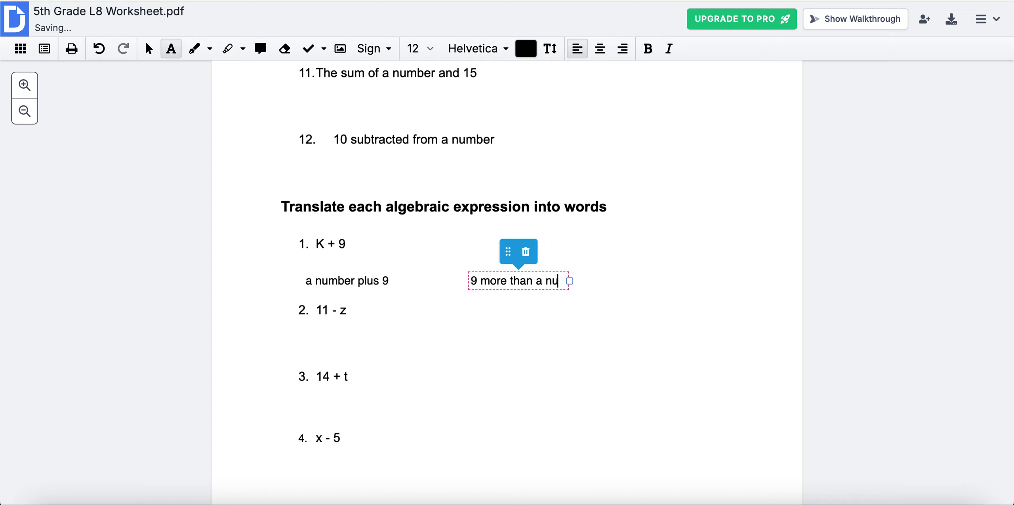
pyautogui.click(514, 333)
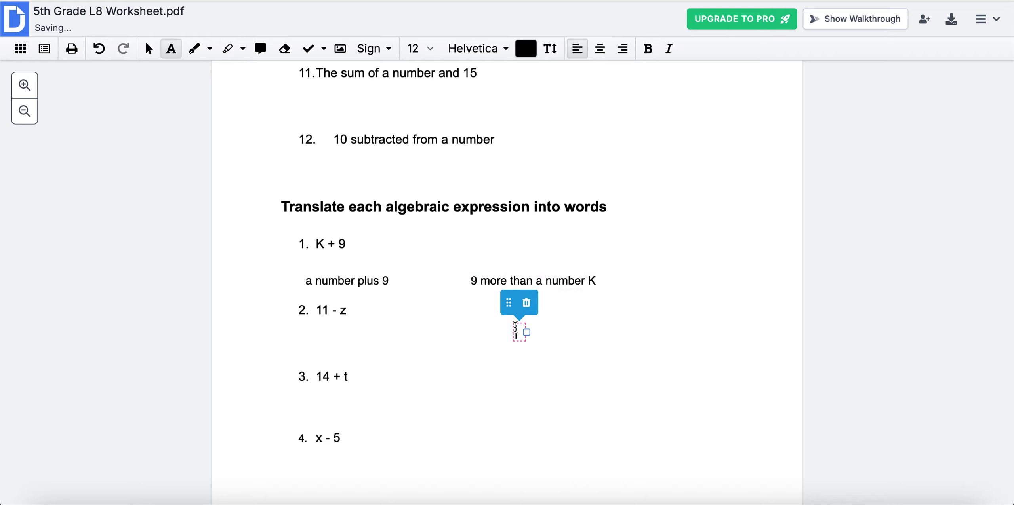
pyautogui.moveTo(519, 330); pyautogui.dragTo(515, 280)
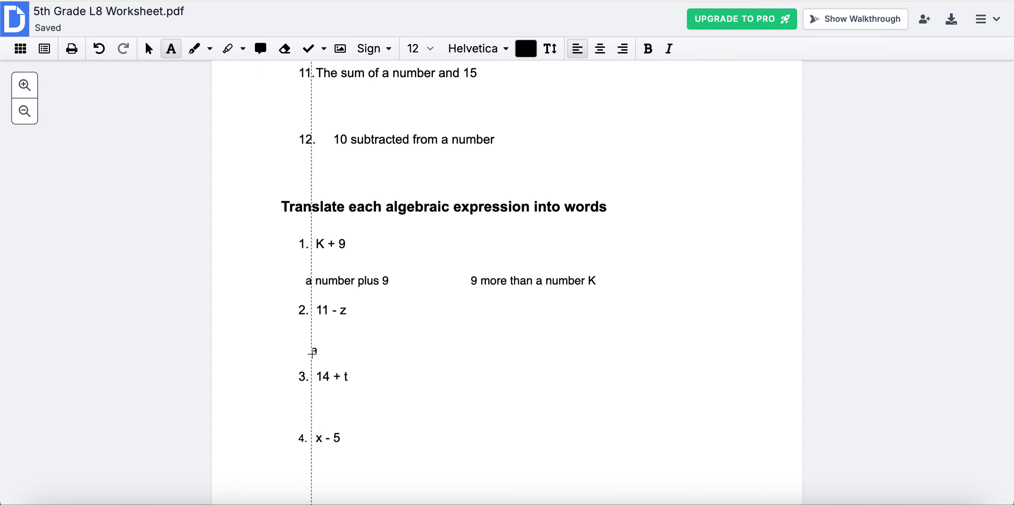
# - Add the text answer "a number z less than 11" below expression 2, 11 - z
pyautogui.scroll(-2, 313, 354)
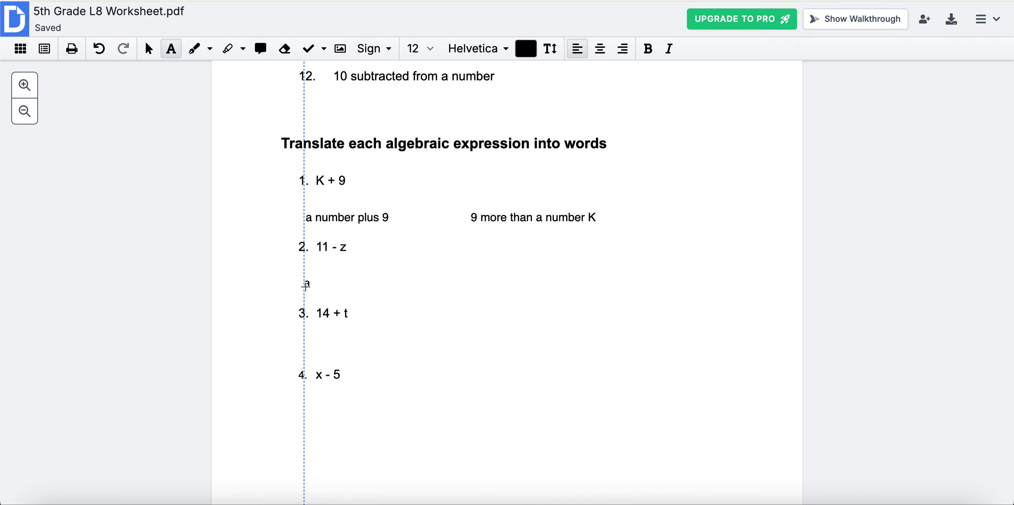
pyautogui.click(306, 285)
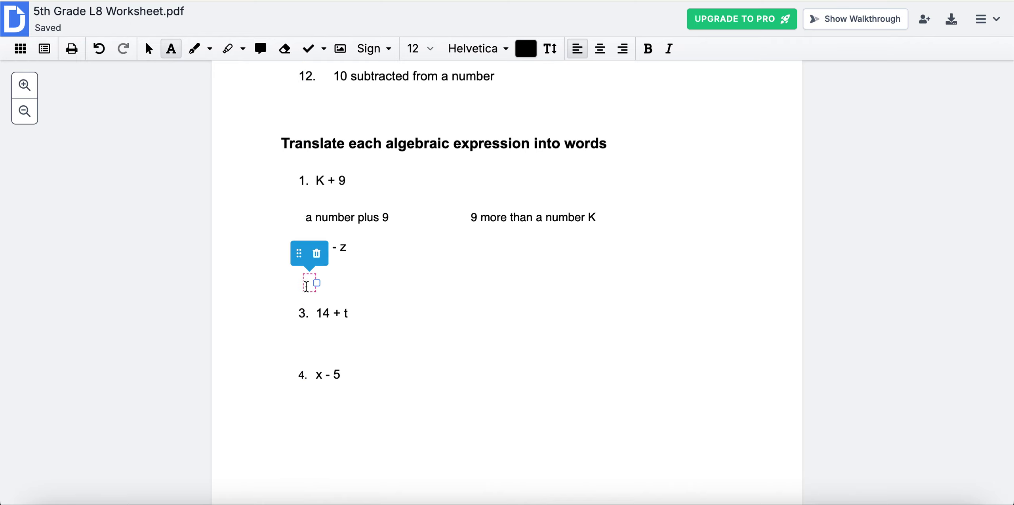
pyautogui.write('a')
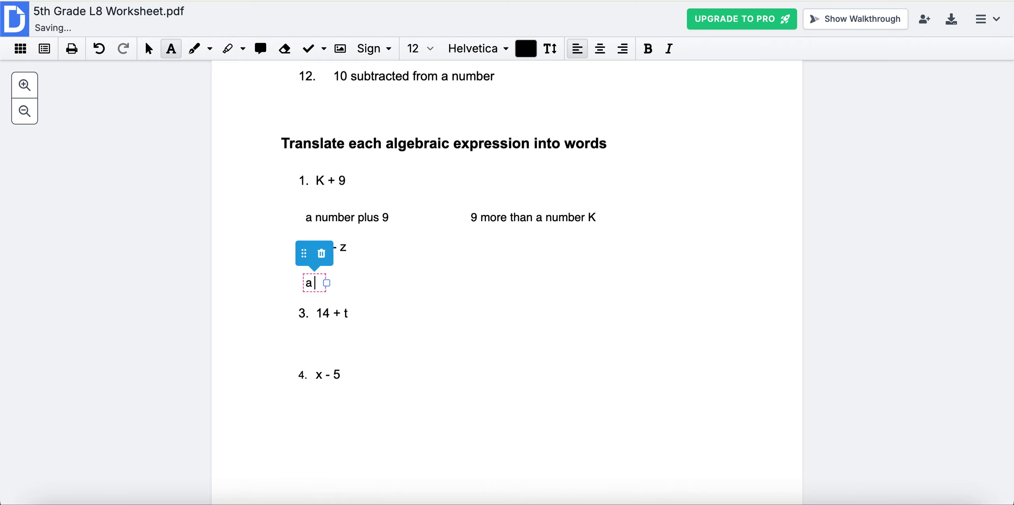
pyautogui.write(' number z les')
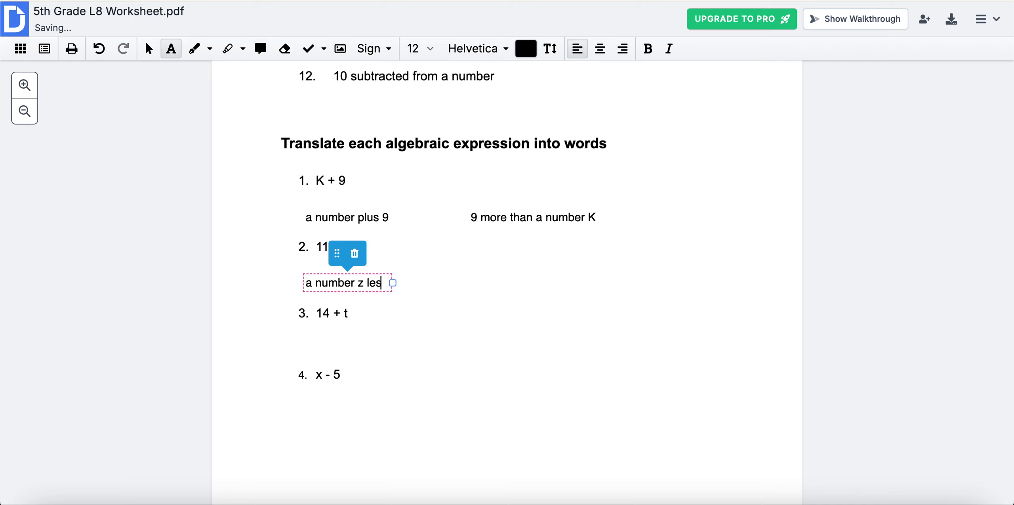
pyautogui.write('s than 11')
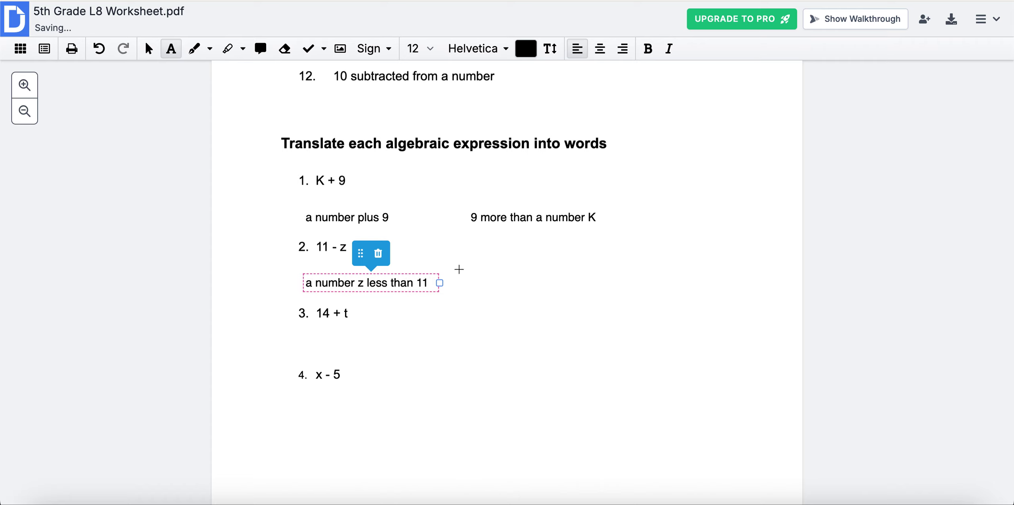
# - Add a second text answer "11 minus a number z" for expression 2, beside the first answer
pyautogui.click(522, 285)
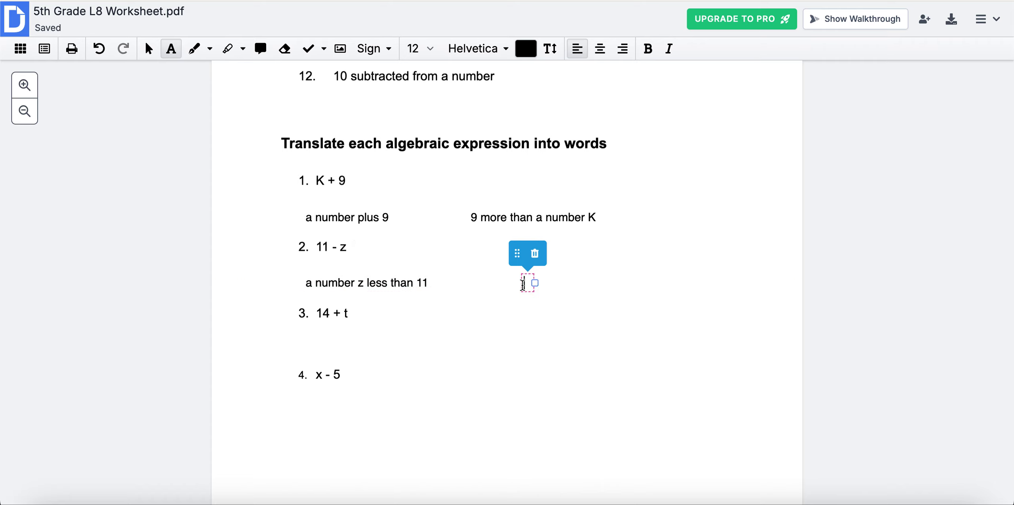
pyautogui.write('11 minus ')
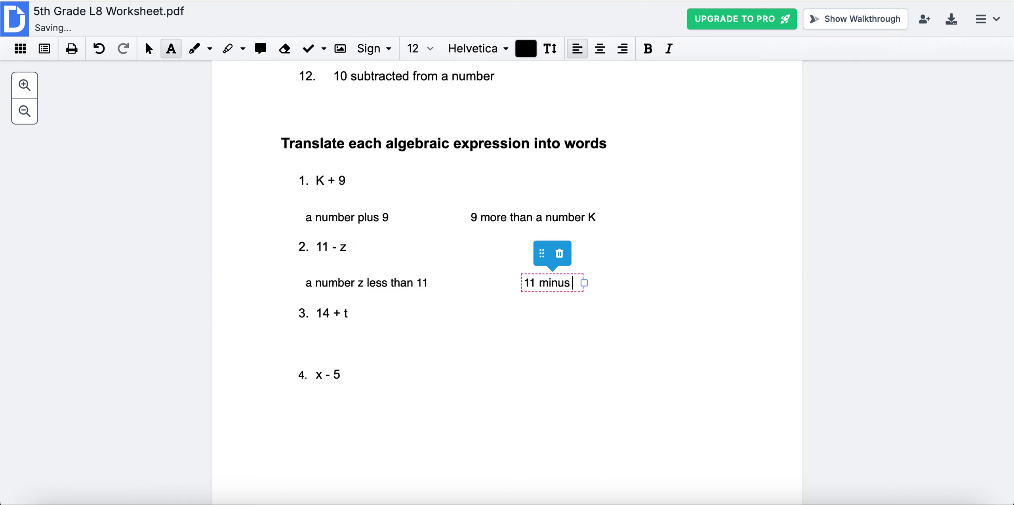
pyautogui.write('a number 2')
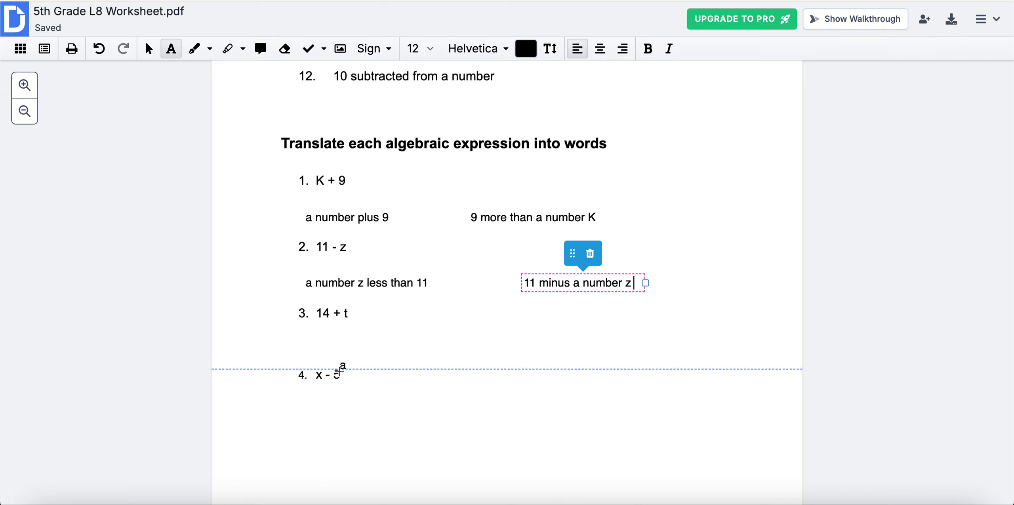
# - Add the text answer "a number divided by 4" below expression 6, m ÷ 4, on page 3
pyautogui.scroll(-3, 341, 371)
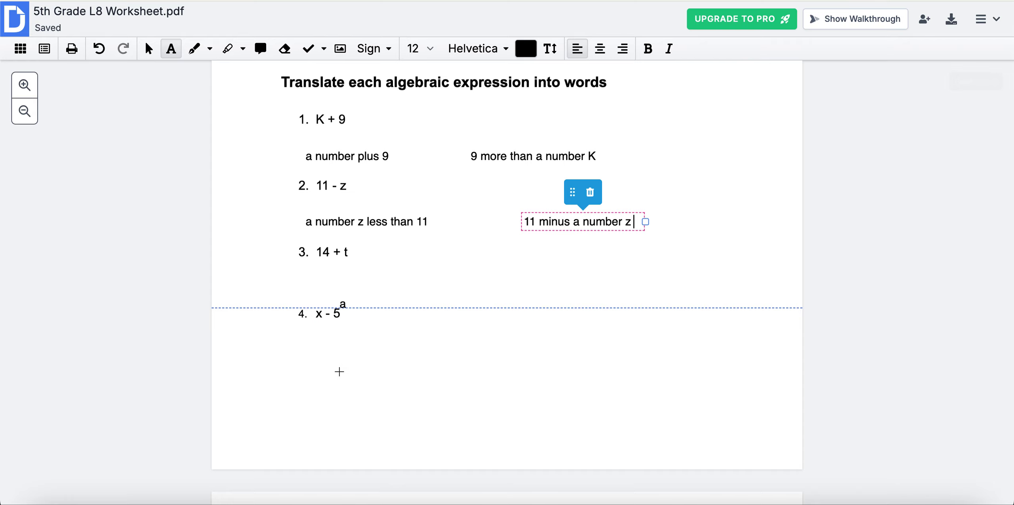
pyautogui.scroll(-10, 339, 372)
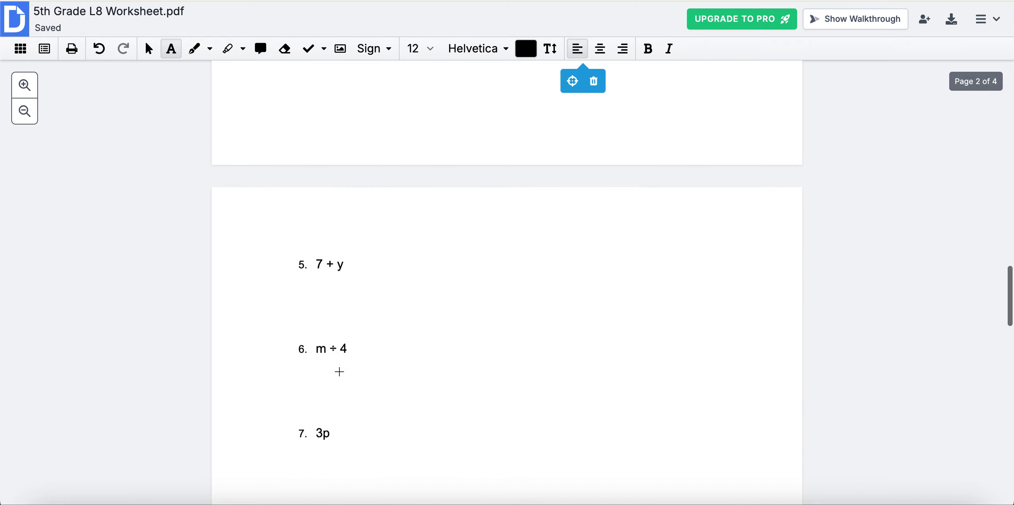
pyautogui.click(320, 273)
pyautogui.write('a')
pyautogui.scroll(-4, 320, 273)
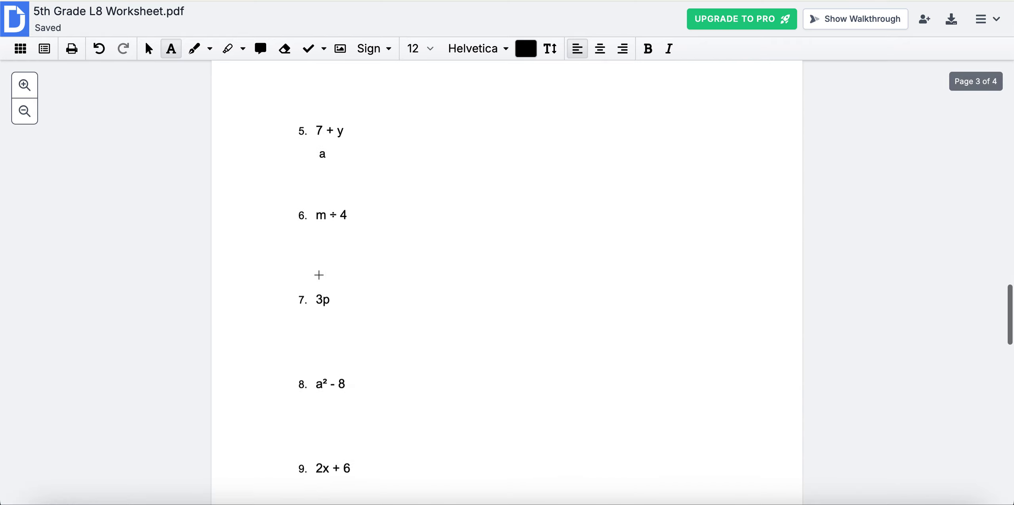
pyautogui.scroll(9, 320, 274)
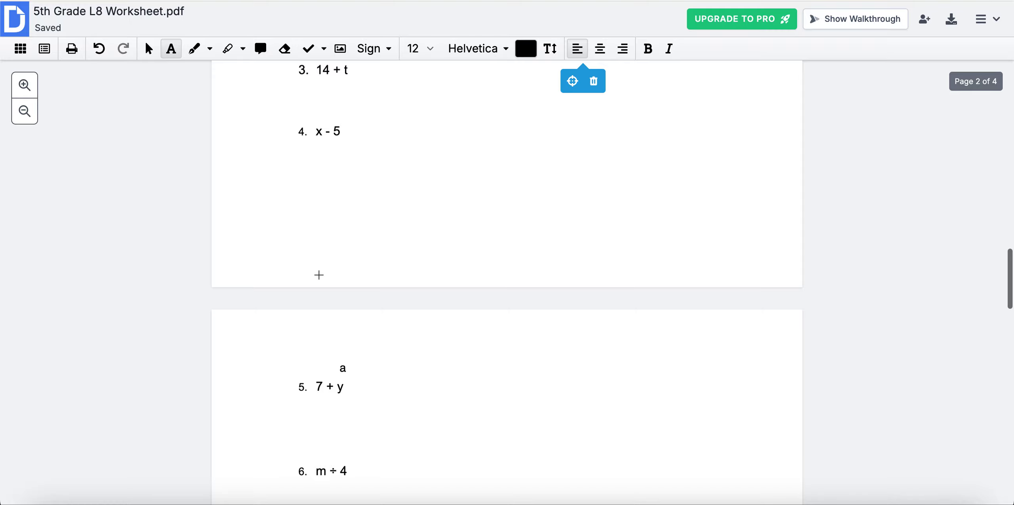
pyautogui.scroll(-5, 319, 275)
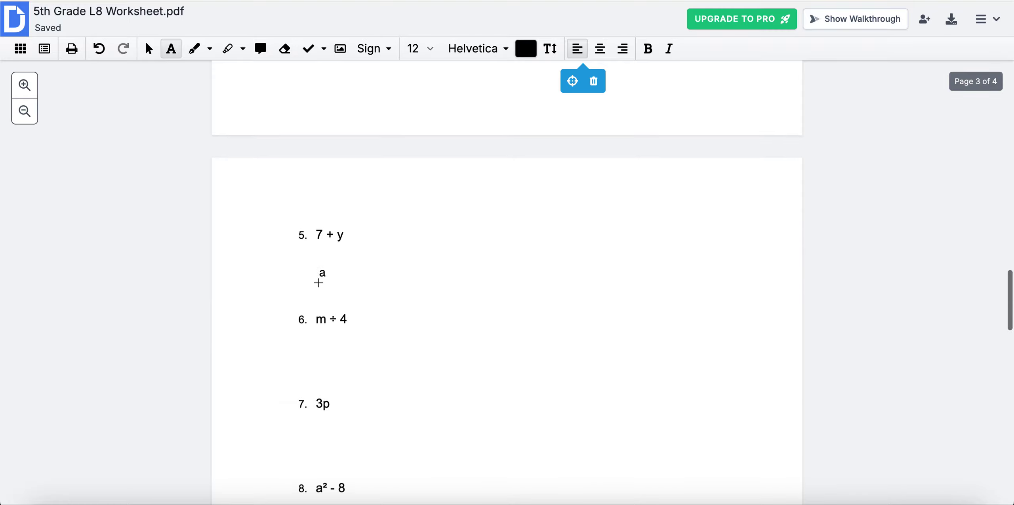
pyautogui.moveTo(308, 357); pyautogui.dragTo(304, 368)
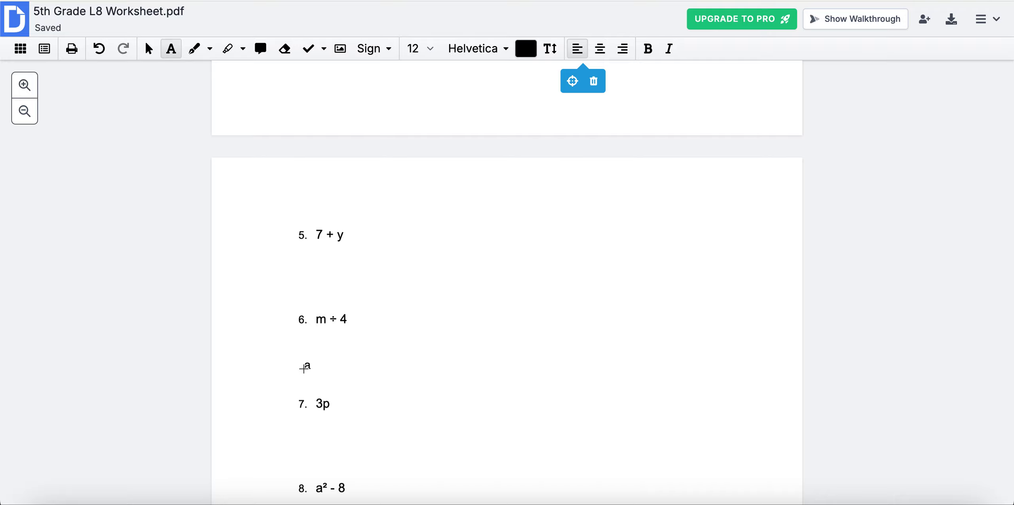
pyautogui.moveTo(303, 369); pyautogui.dragTo(303, 371)
pyautogui.click(303, 370)
pyautogui.write('a')
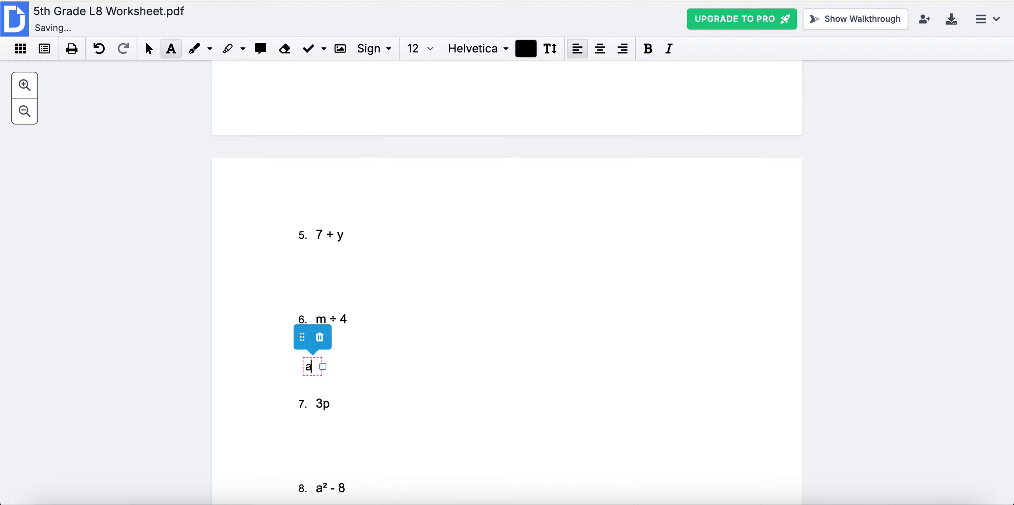
pyautogui.write(' number divided ')
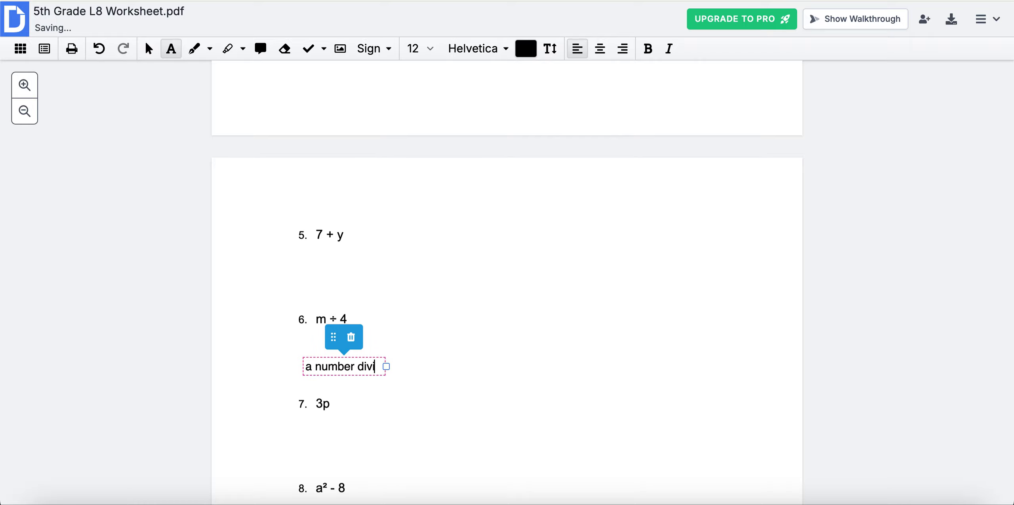
pyautogui.write('by 4')
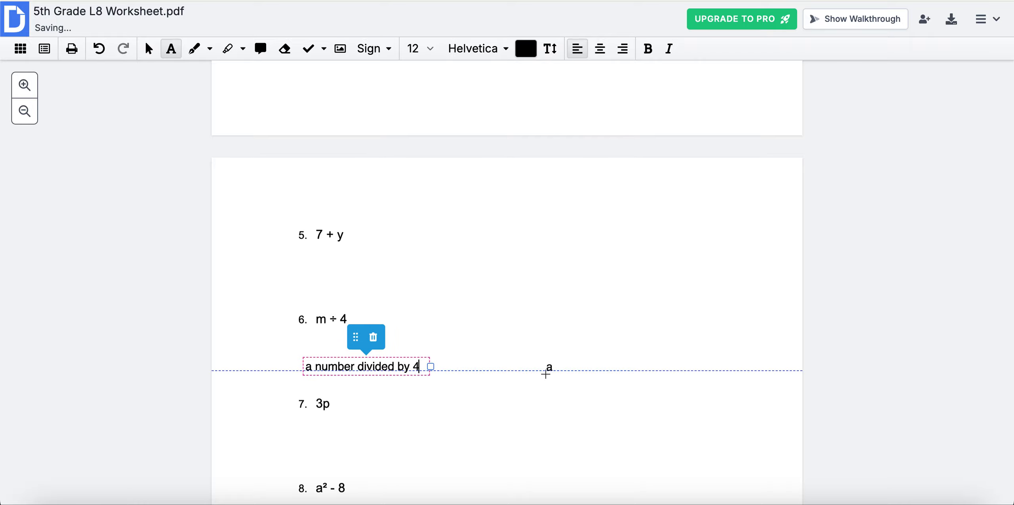
# - Add a second text answer "the quotient of a number m and 4" for expression 6, beside the first answer
pyautogui.click(547, 372)
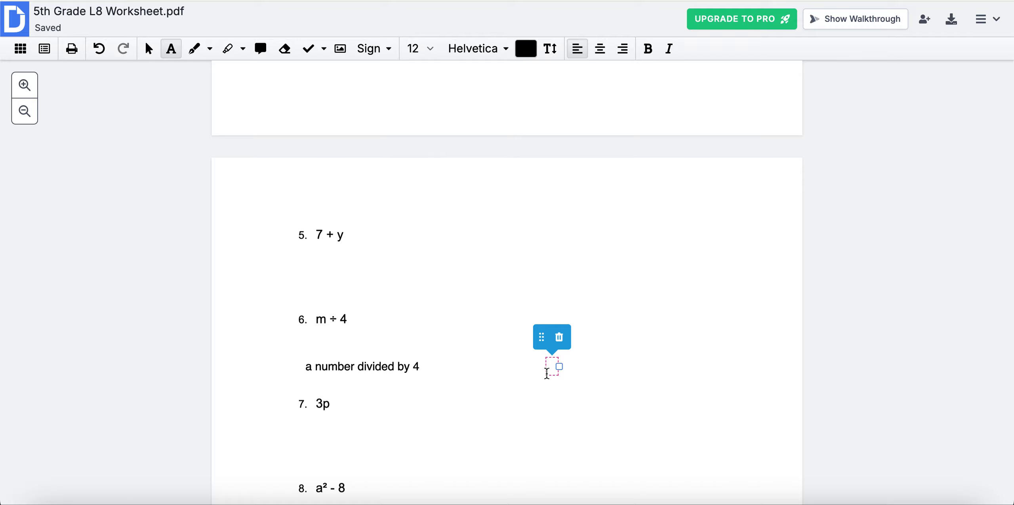
pyautogui.write('the qu')
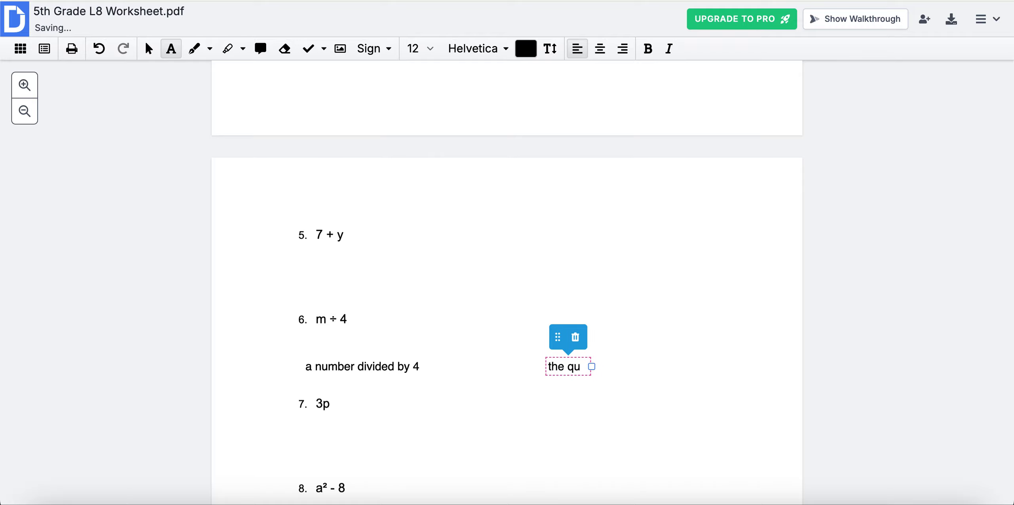
pyautogui.write('otient of')
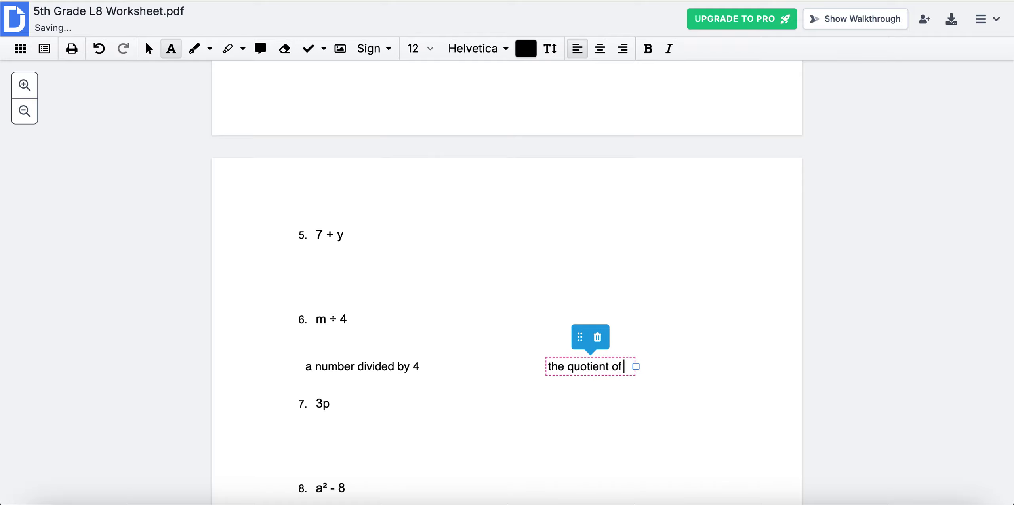
pyautogui.write(' a number m and 4')
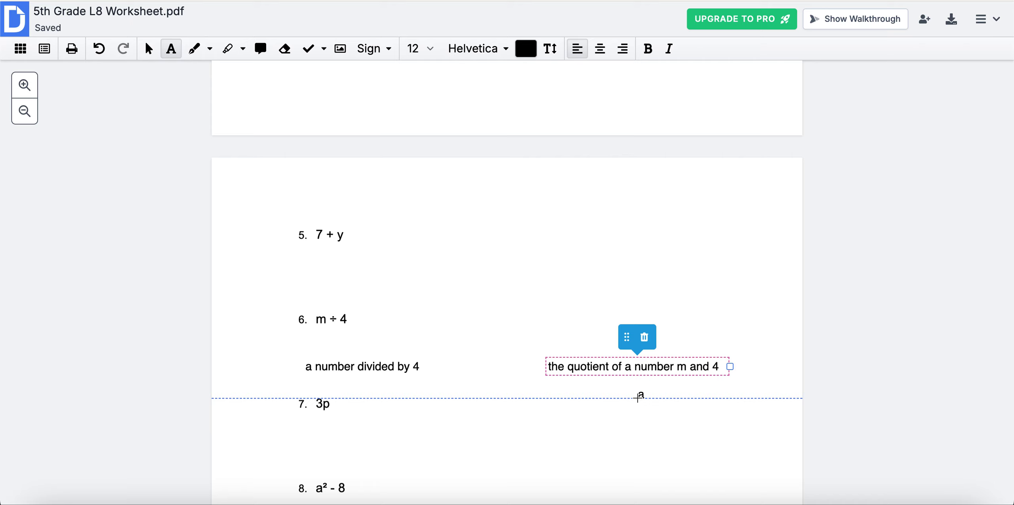
# - Move the answer "a number divided by 4" slightly upward, closer to expression 6
pyautogui.click(367, 369)
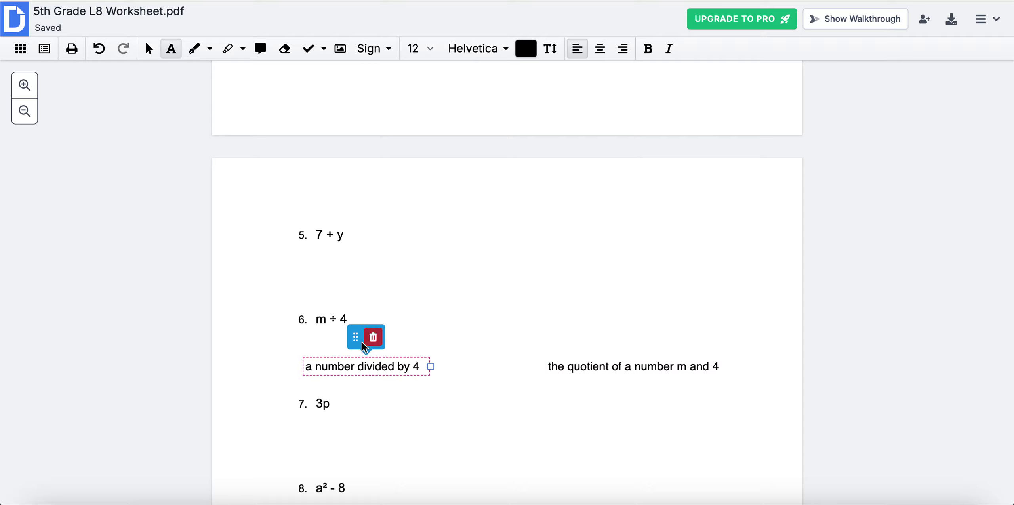
pyautogui.moveTo(361, 341); pyautogui.dragTo(361, 336)
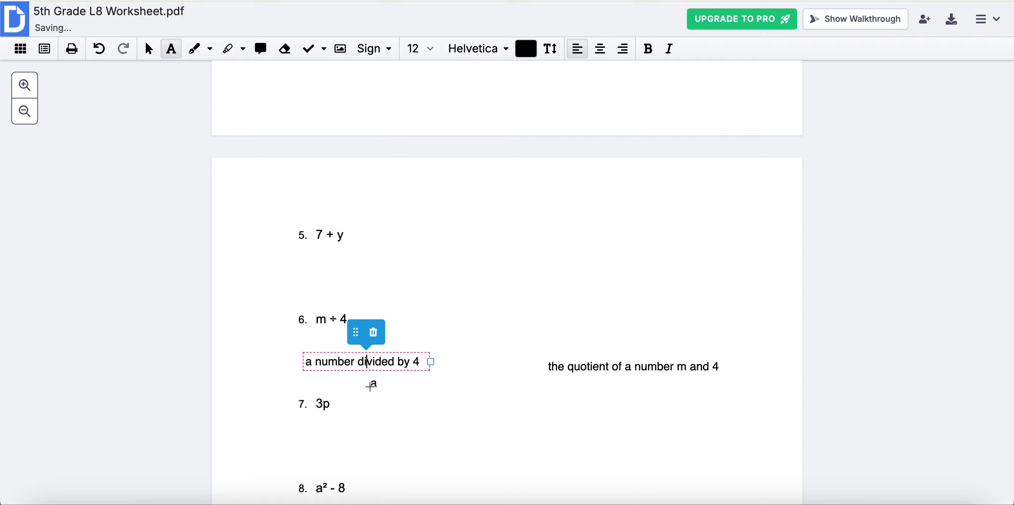
pyautogui.scroll(-3, 370, 387)
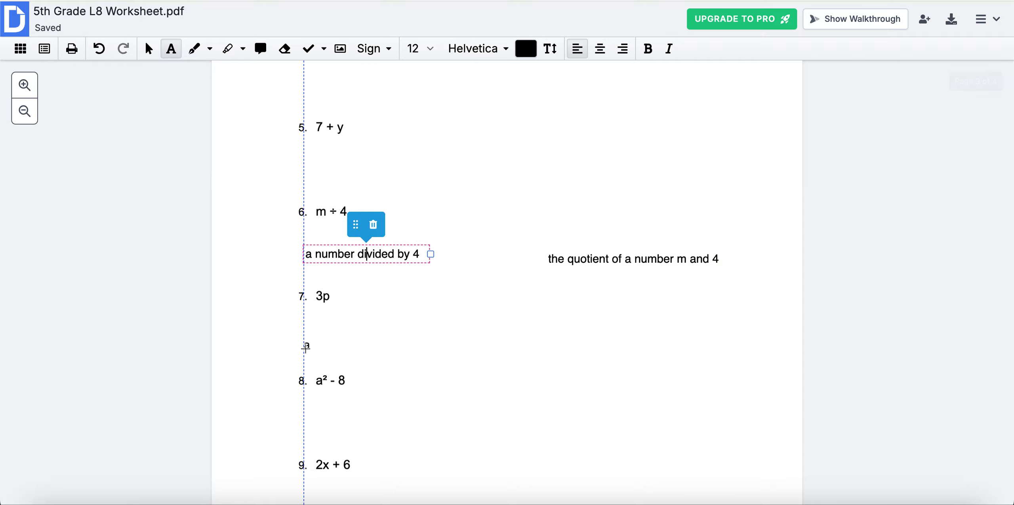
# - Add the text answer "3 times a number p" below expression 7, 3p, and remove the stray empty text box beside it
pyautogui.click(306, 345)
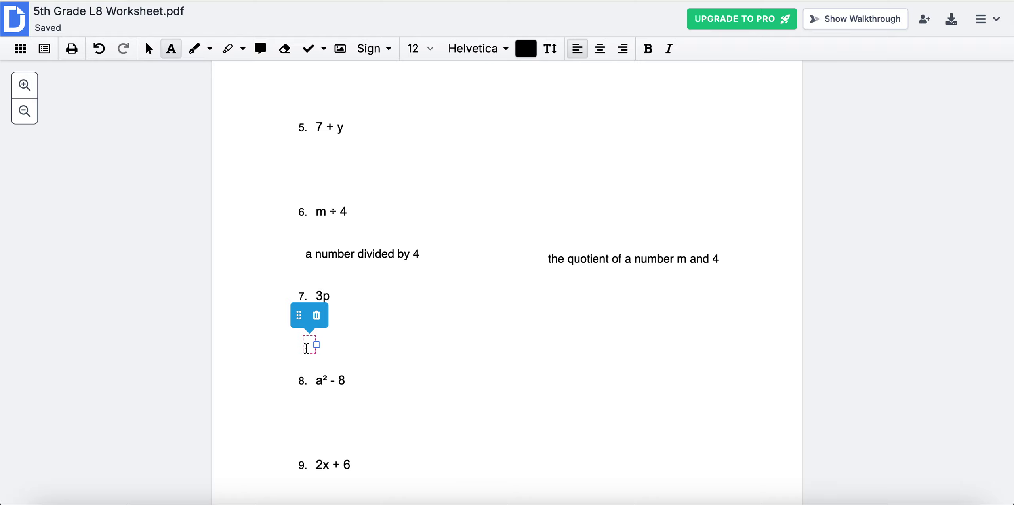
pyautogui.write('3 times')
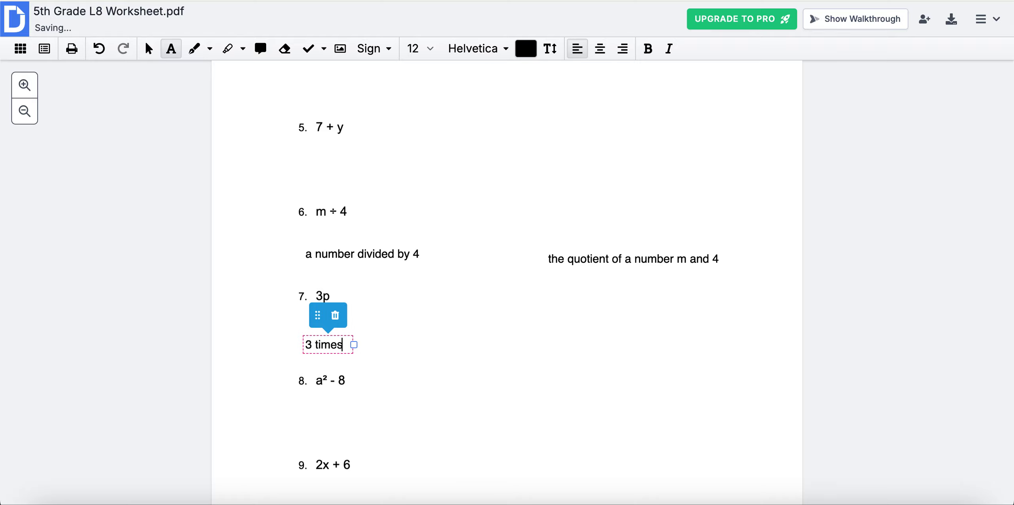
pyautogui.write(' a number p')
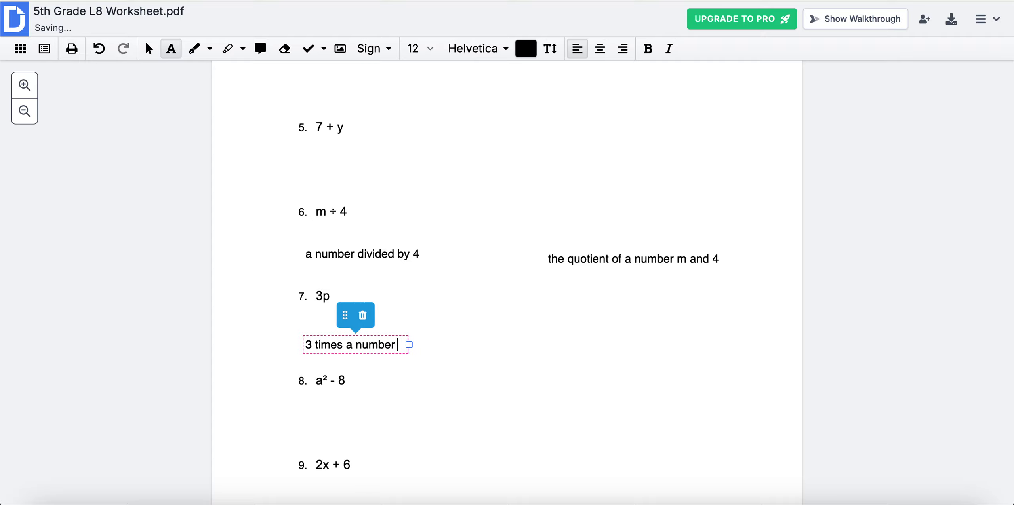
pyautogui.click(415, 376)
pyautogui.scroll(-2, 415, 375)
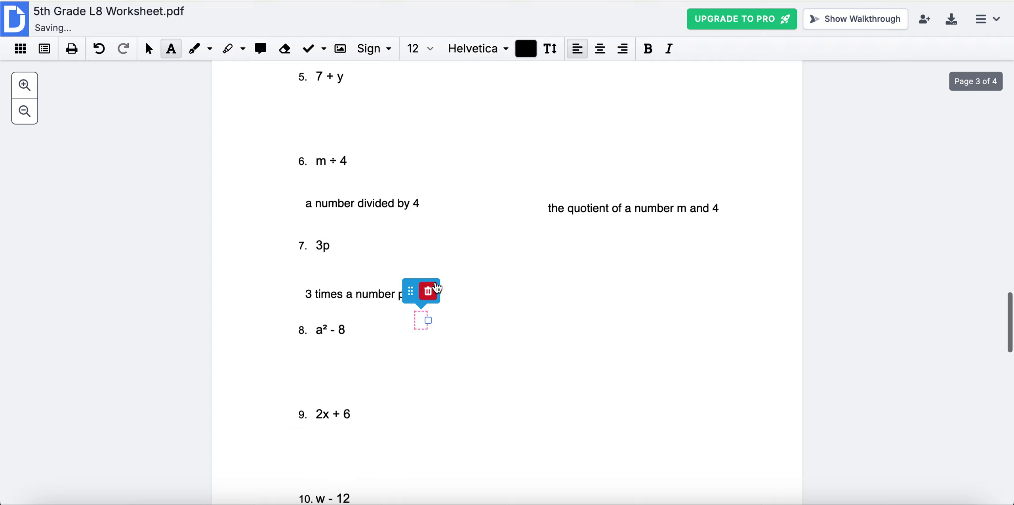
pyautogui.click(429, 294)
pyautogui.write('a')
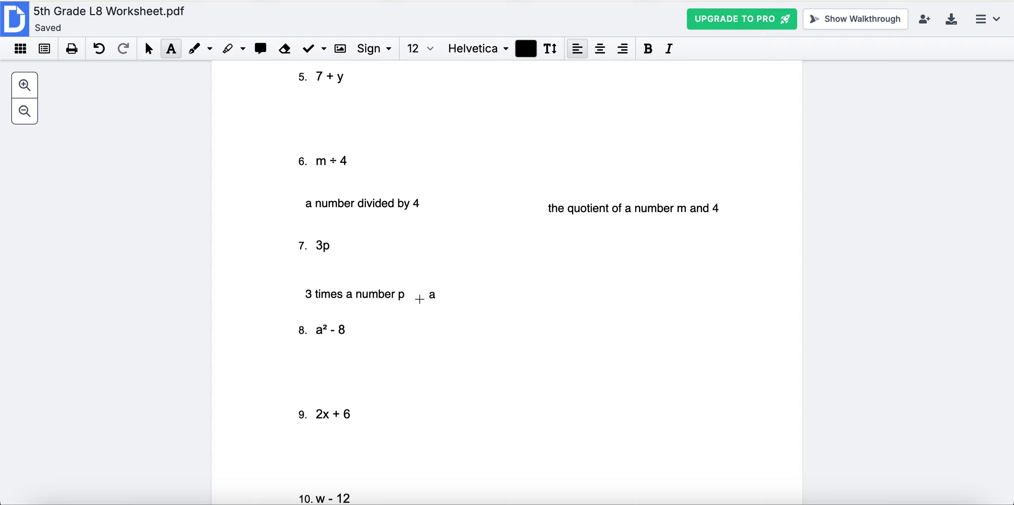
# - Add the text answer "the square of a number minus 8" below expression 8, a² - 8, leaving no stray text box
pyautogui.moveTo(426, 297); pyautogui.dragTo(299, 384)
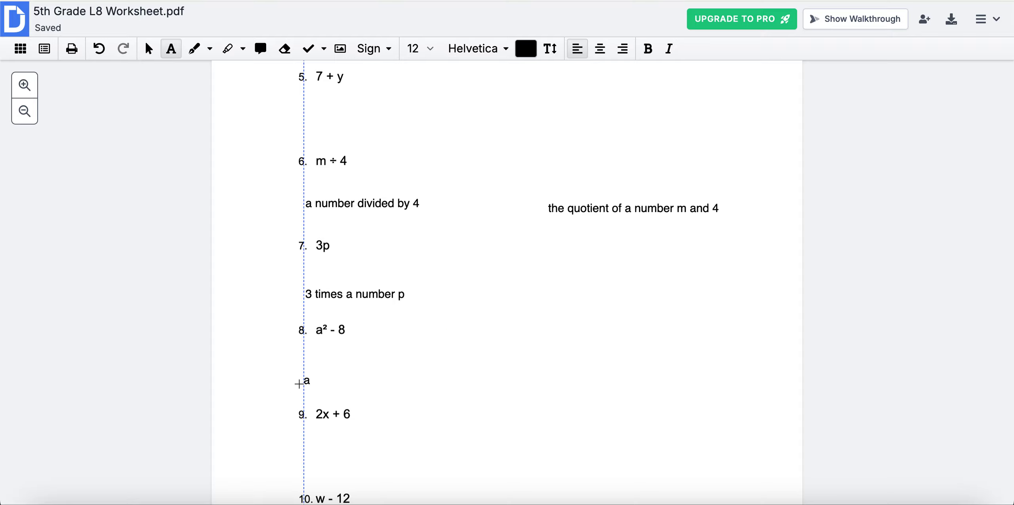
pyautogui.scroll(-2, 299, 384)
pyautogui.moveTo(306, 341); pyautogui.dragTo(311, 333)
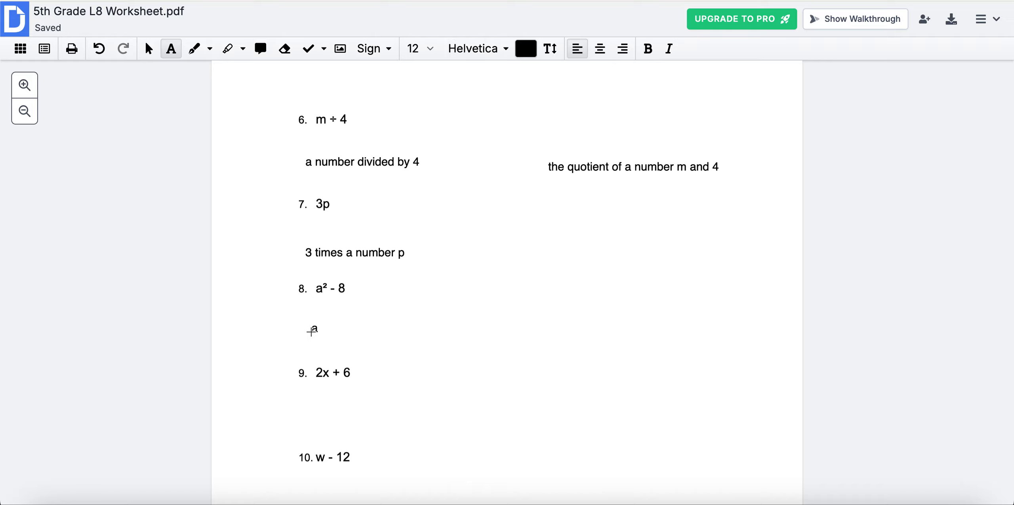
pyautogui.click(312, 331)
pyautogui.write('t')
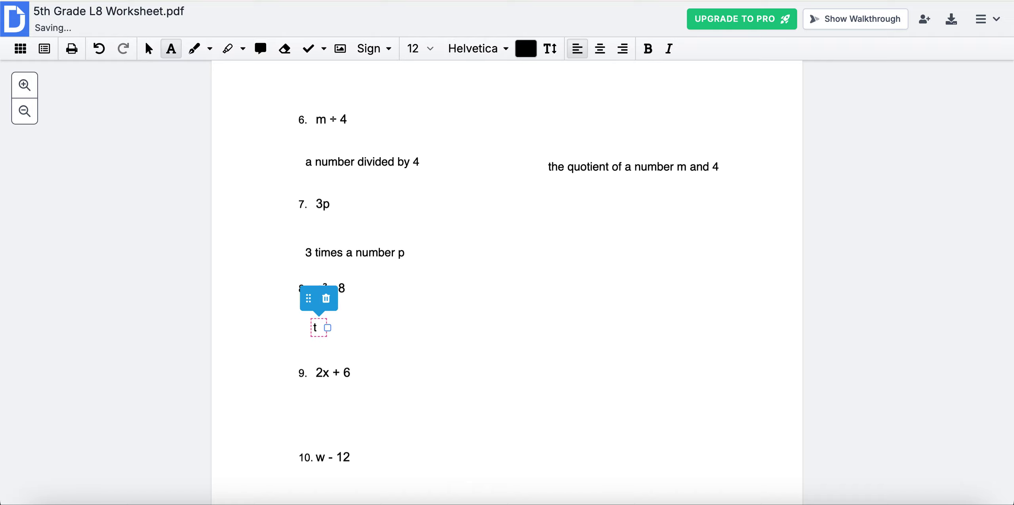
pyautogui.write('he square o')
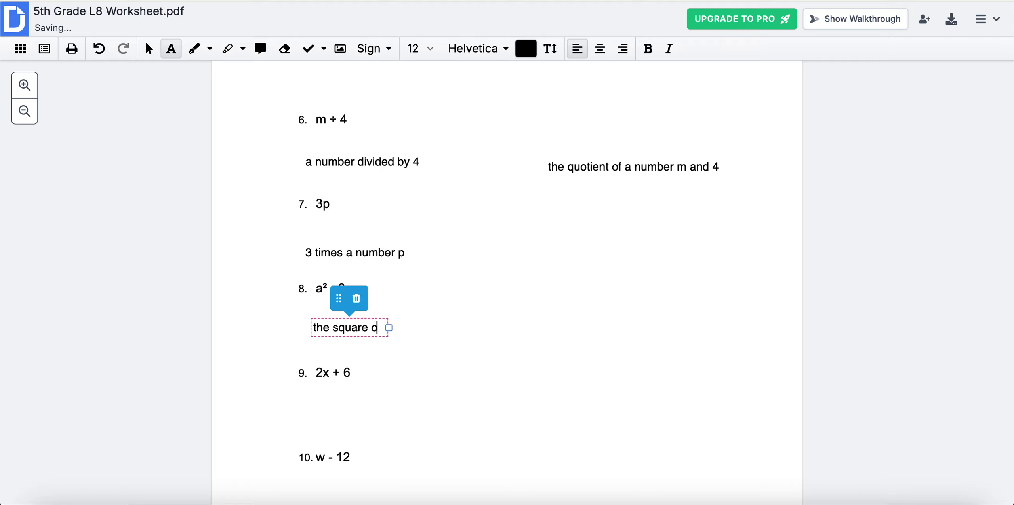
pyautogui.write('f a number')
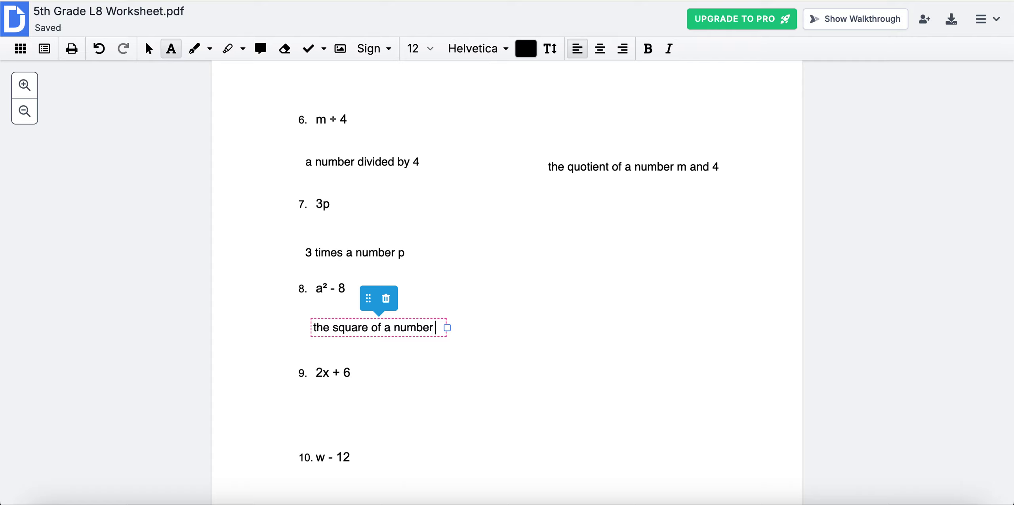
pyautogui.write('minus 9')
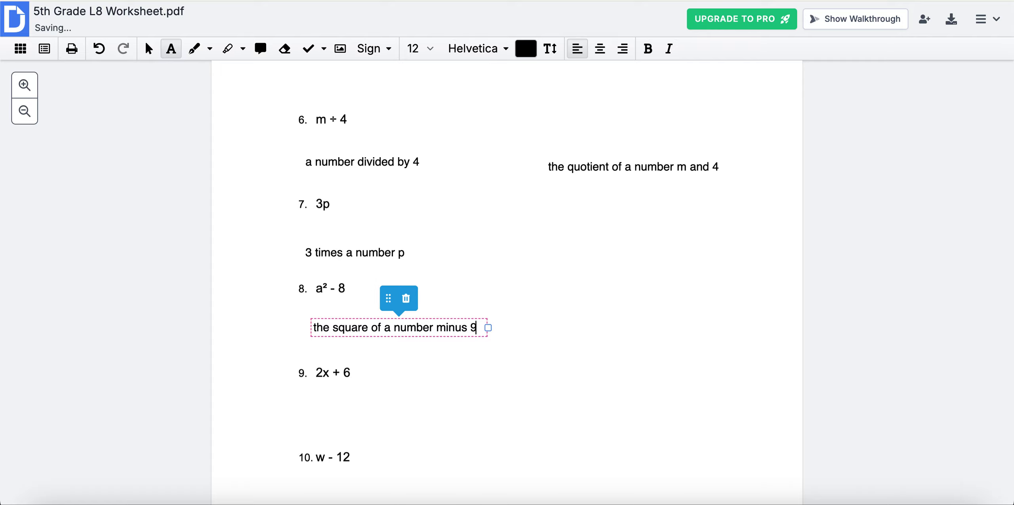
pyautogui.press('BackSpace')
pyautogui.write('8')
pyautogui.click(404, 374)
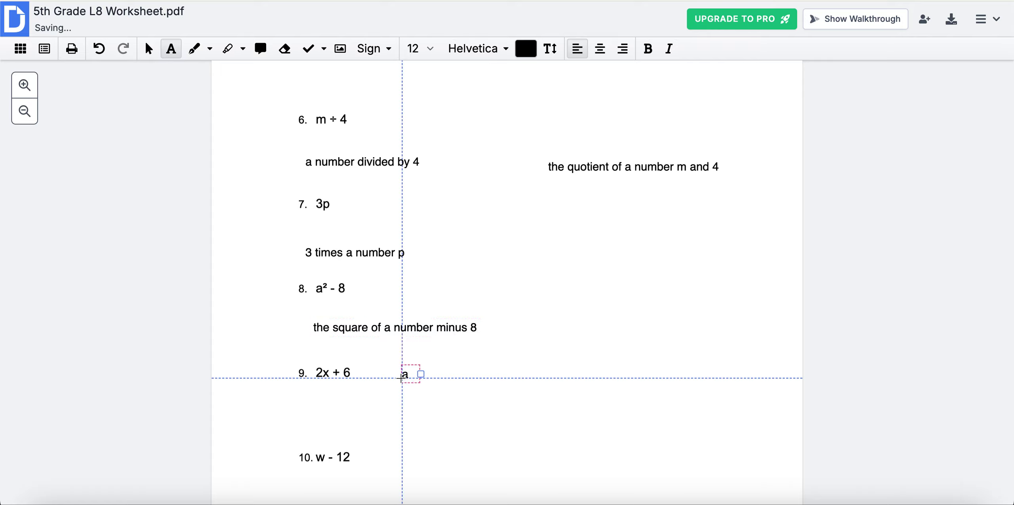
pyautogui.click(413, 347)
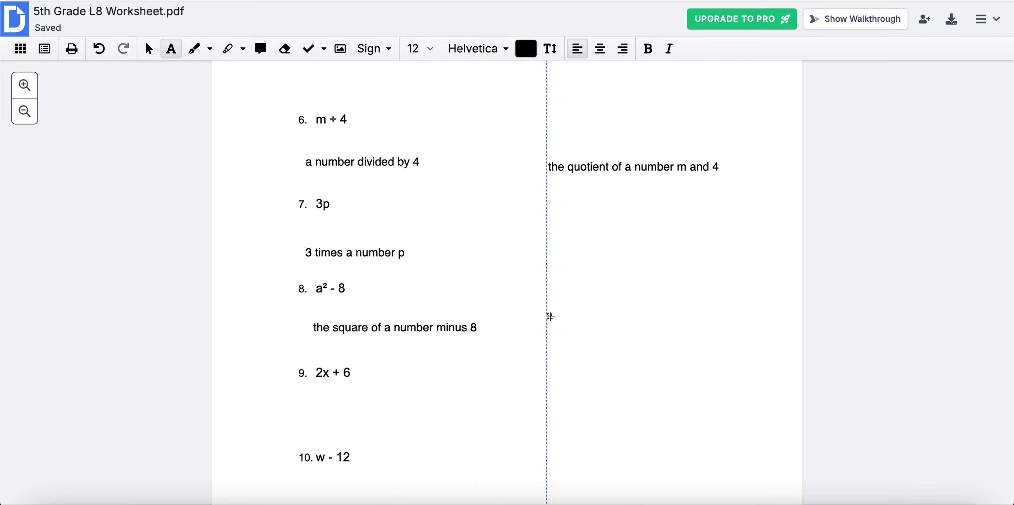
# - Add a second text answer "8 less than the square of a number a" for expression 8, beside the first answer
pyautogui.click(547, 330)
pyautogui.write('a less tha')
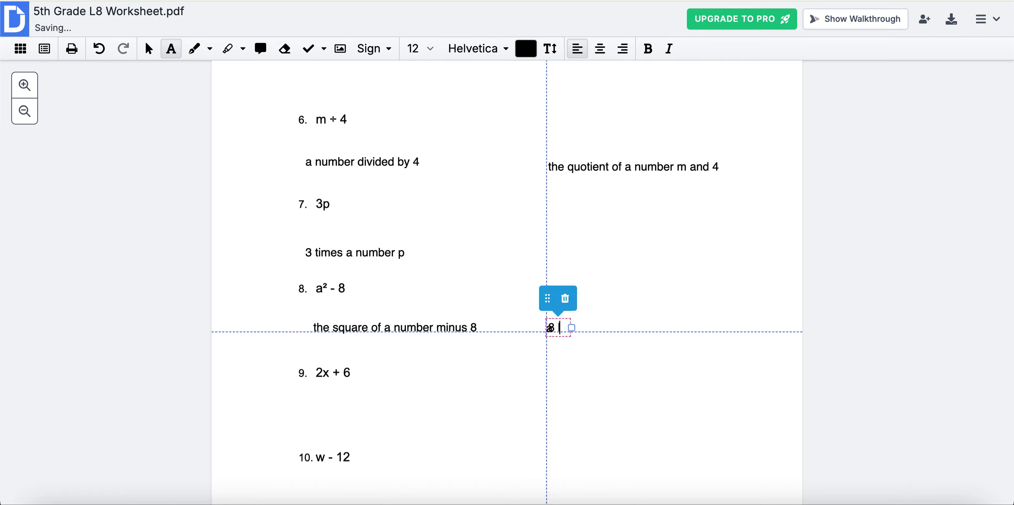
pyautogui.write('n')
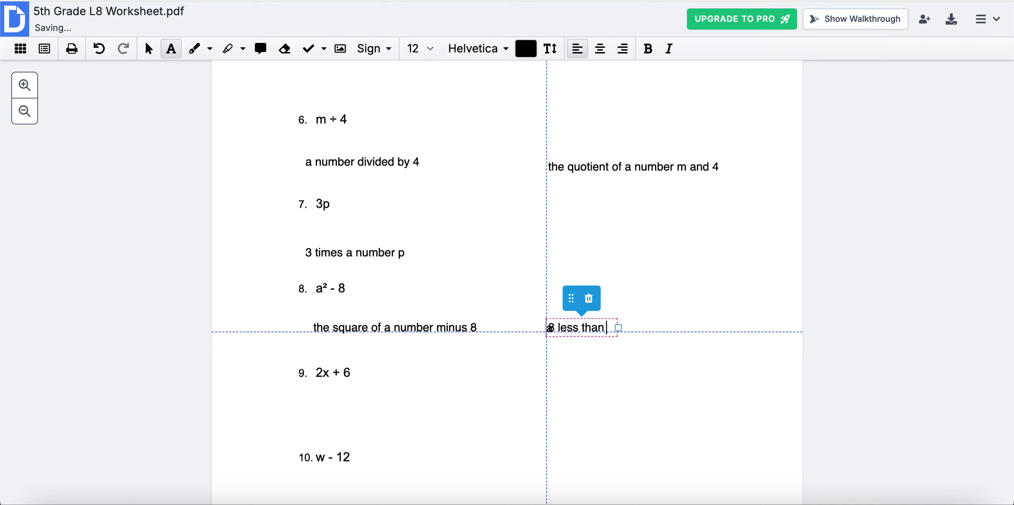
pyautogui.write(' the squa')
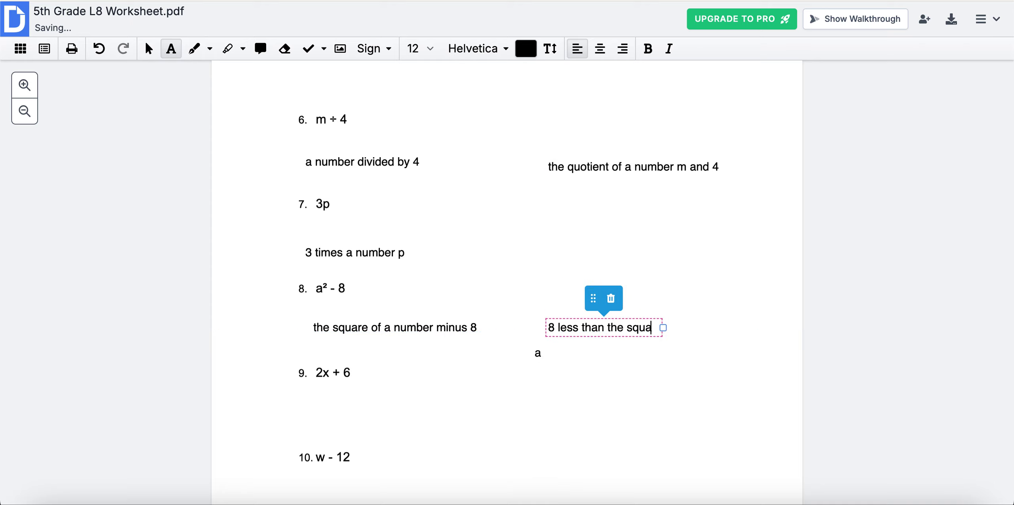
pyautogui.write('re of a number a')
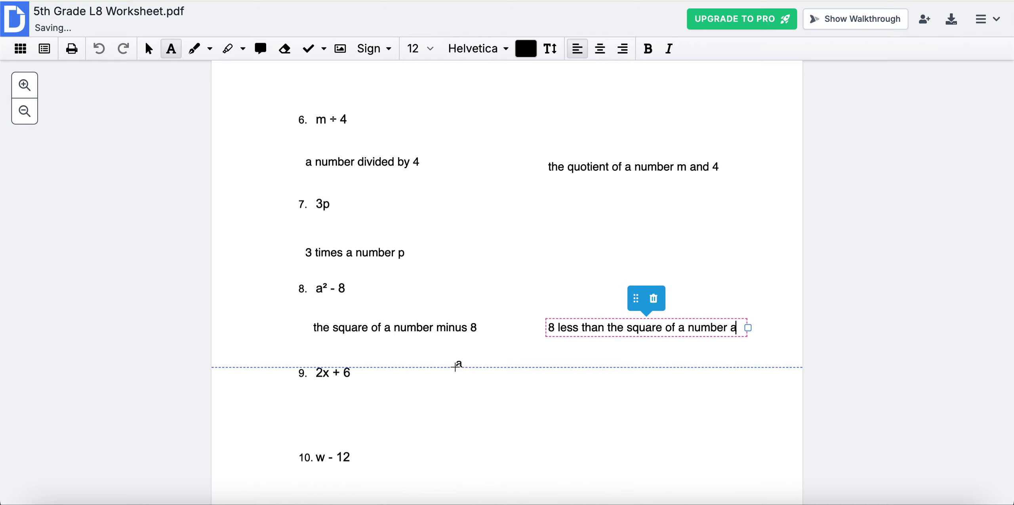
# - Insert the variable "a" after "number" in the first answer for expression 8, making it "the square of a number a minus 8"
pyautogui.click(435, 328)
pyautogui.write('a')
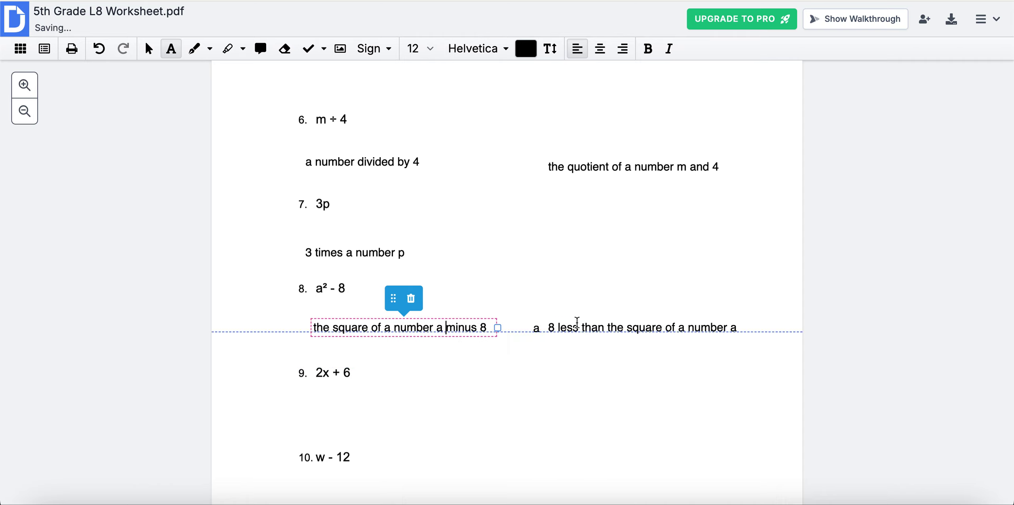
pyautogui.click(740, 329)
pyautogui.doubleClick(733, 328)
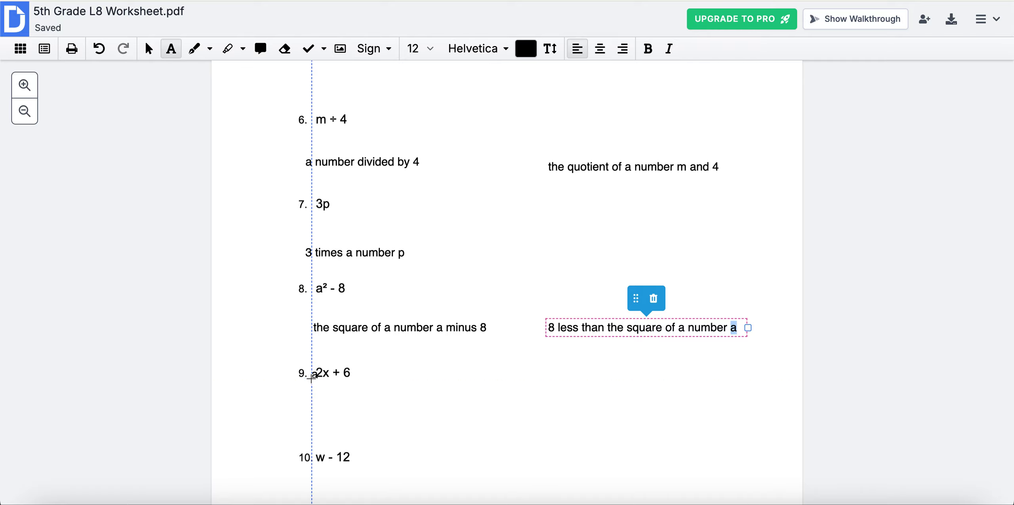
# - Add the text answer "x-10" below word phrase 1, "Subtract 10 from a number", on page 4
pyautogui.scroll(-3, 312, 377)
pyautogui.scroll(-10, 312, 379)
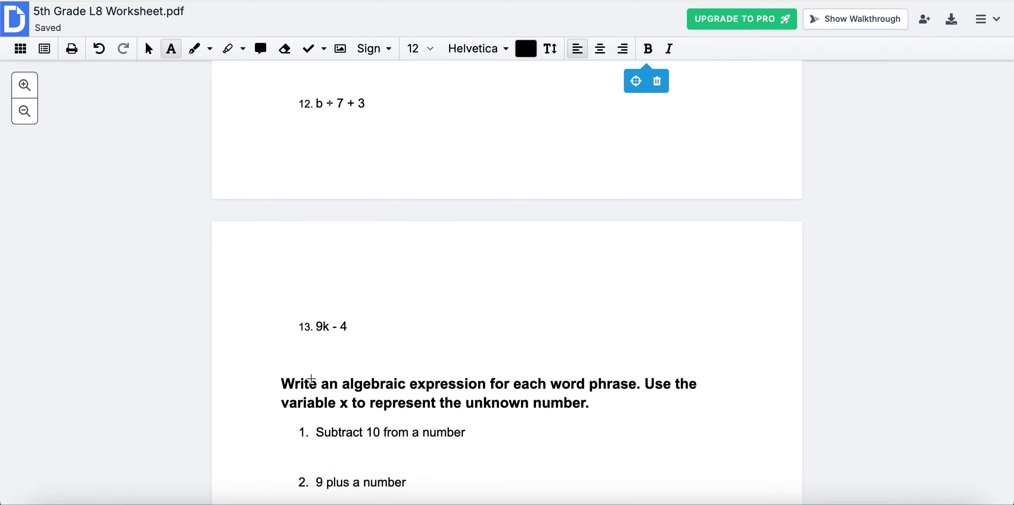
pyautogui.scroll(-6, 312, 379)
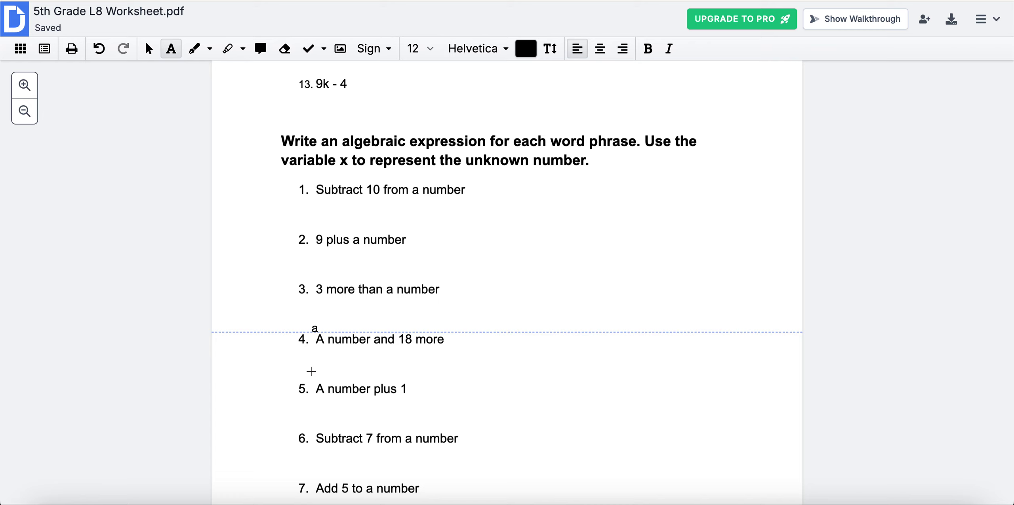
pyautogui.moveTo(311, 371)
pyautogui.mouseDown()
pyautogui.moveTo(335, 311)
pyautogui.moveTo(330, 212)
pyautogui.mouseUp()
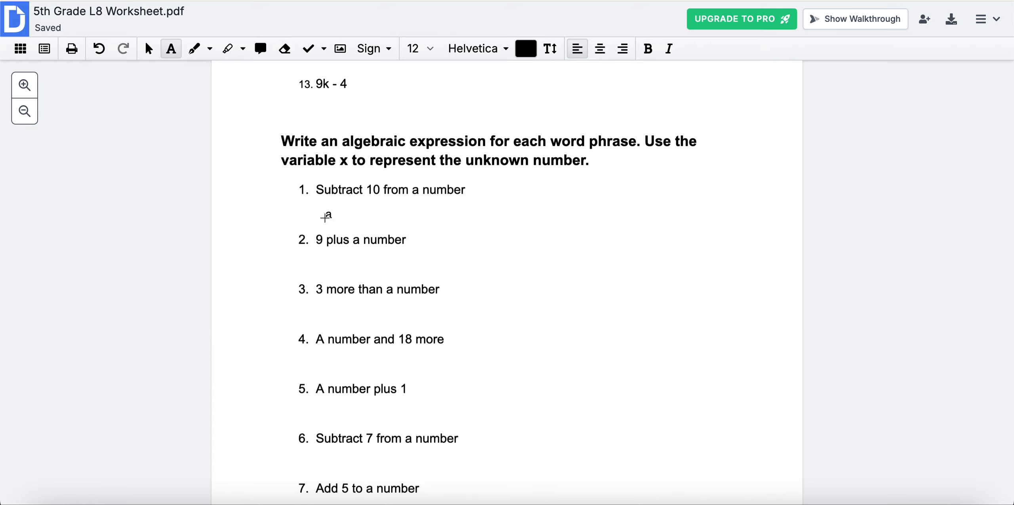
pyautogui.click(325, 217)
pyautogui.press('BackSpace')
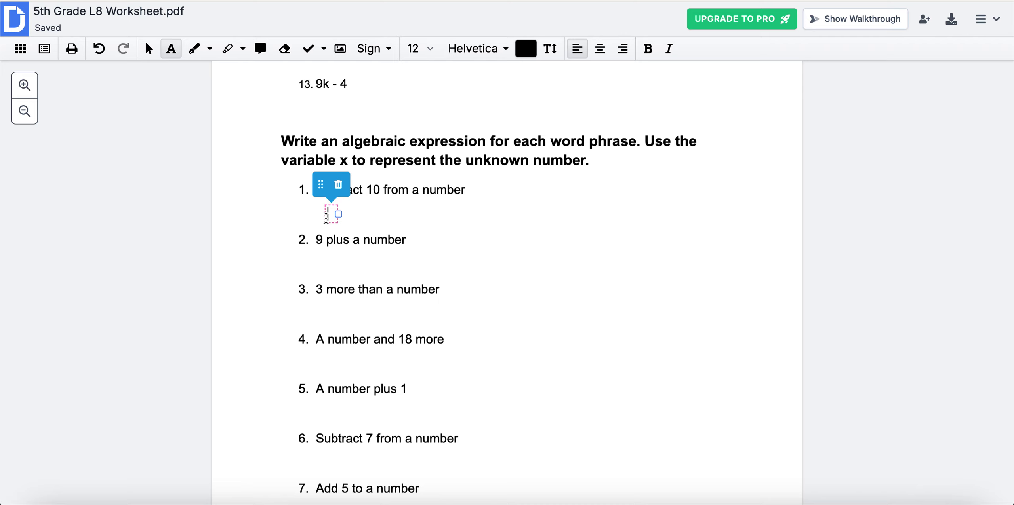
pyautogui.write('x-')
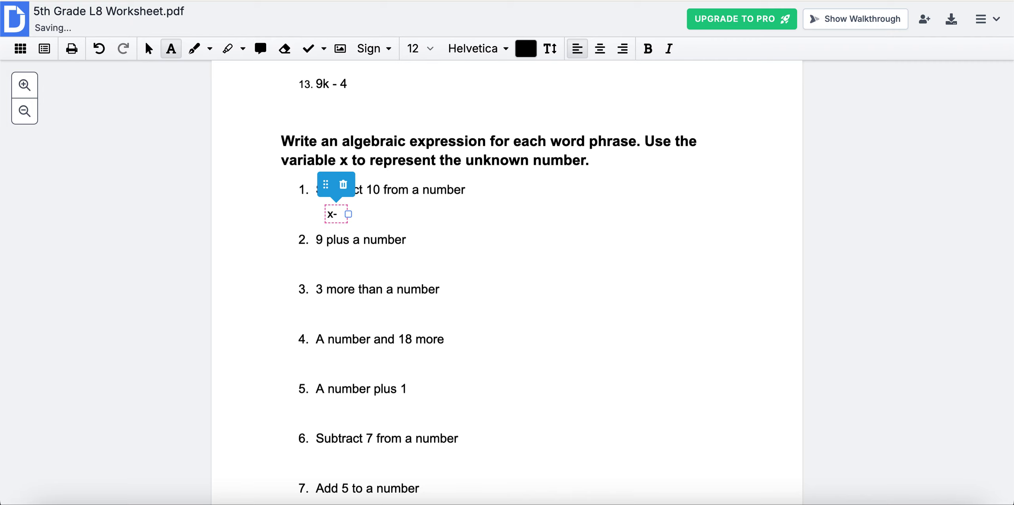
pyautogui.write('10')
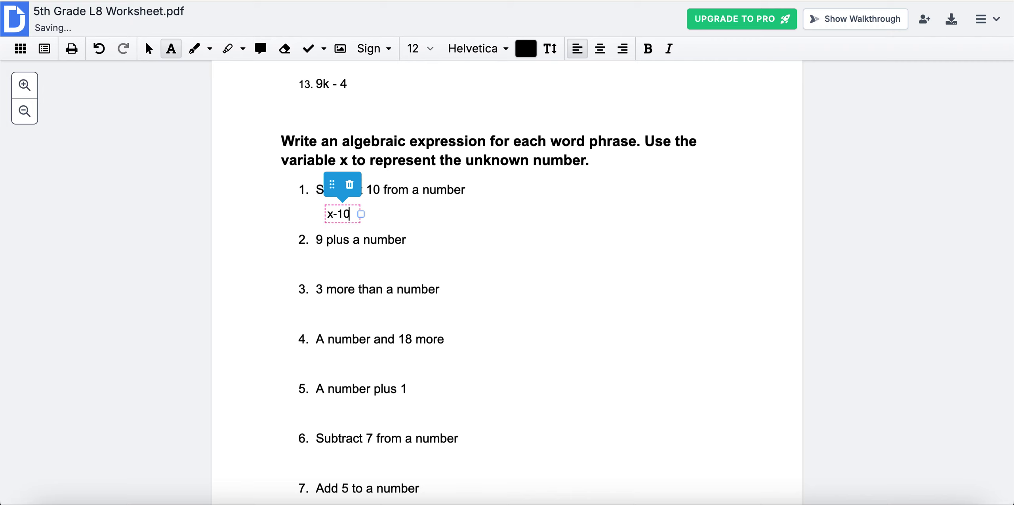
# - Add the text answer "x+1" below word phrase 5, "A number plus 1"
pyautogui.scroll(-3, 336, 376)
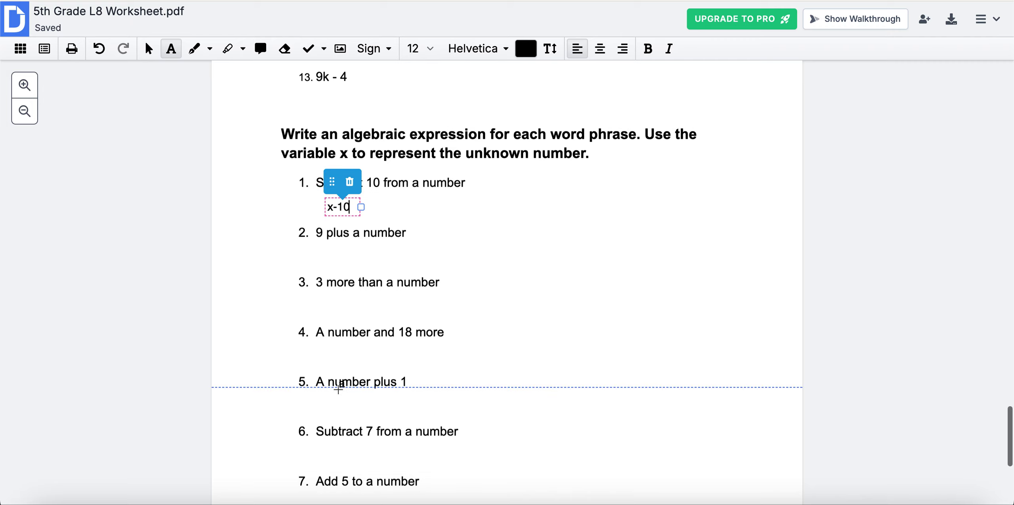
pyautogui.click(317, 362)
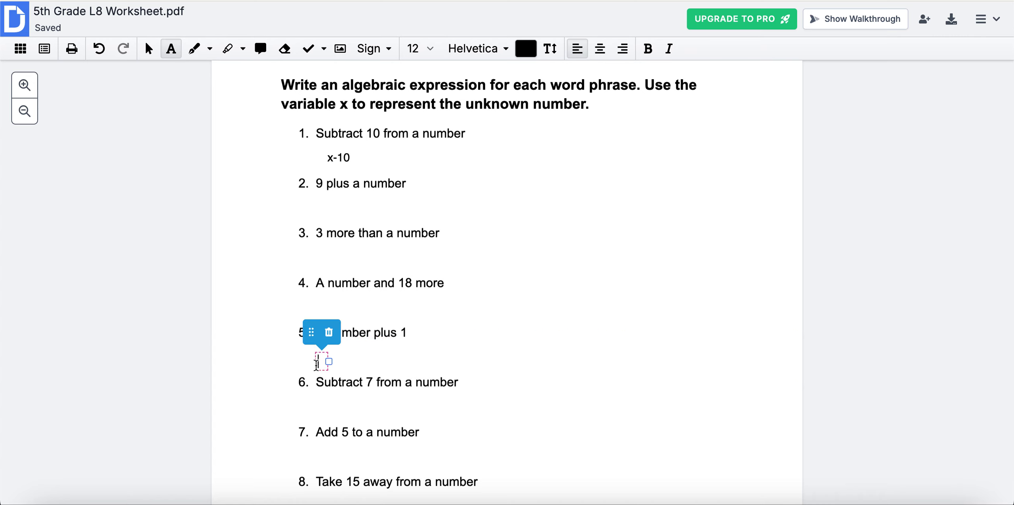
pyautogui.write('x+1')
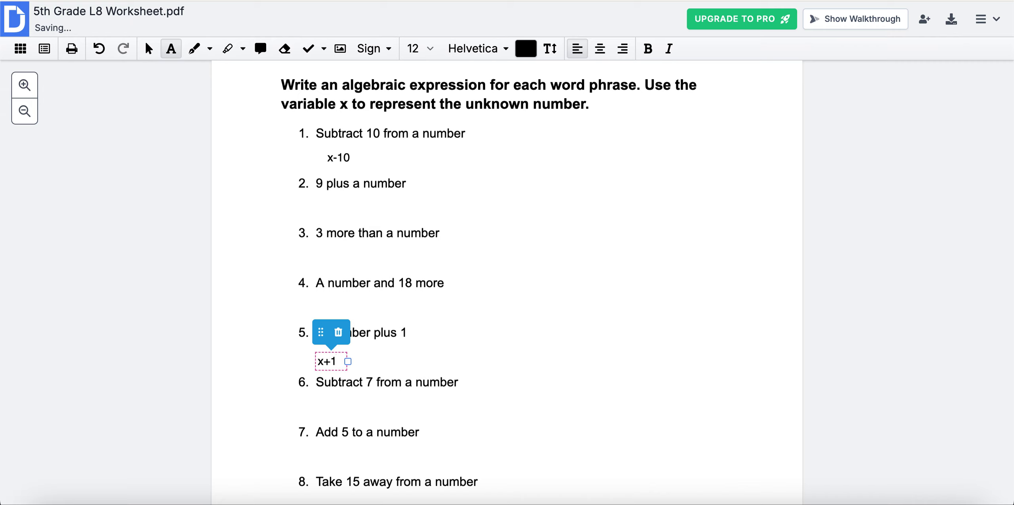
# - Add the text answer "x-15" below word phrase 8, "Take 15 away from a number"
pyautogui.scroll(-5, 507, 283)
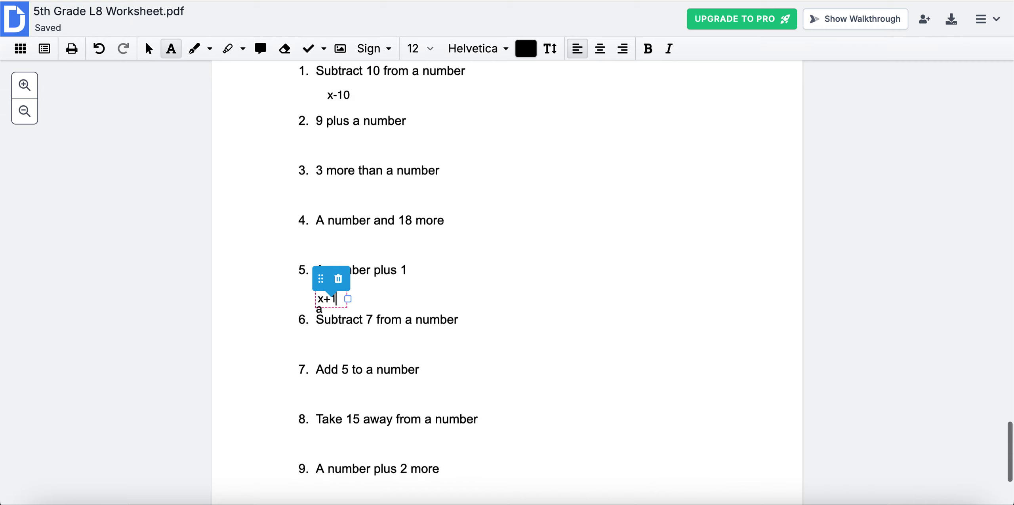
pyautogui.scroll(-1, 319, 217)
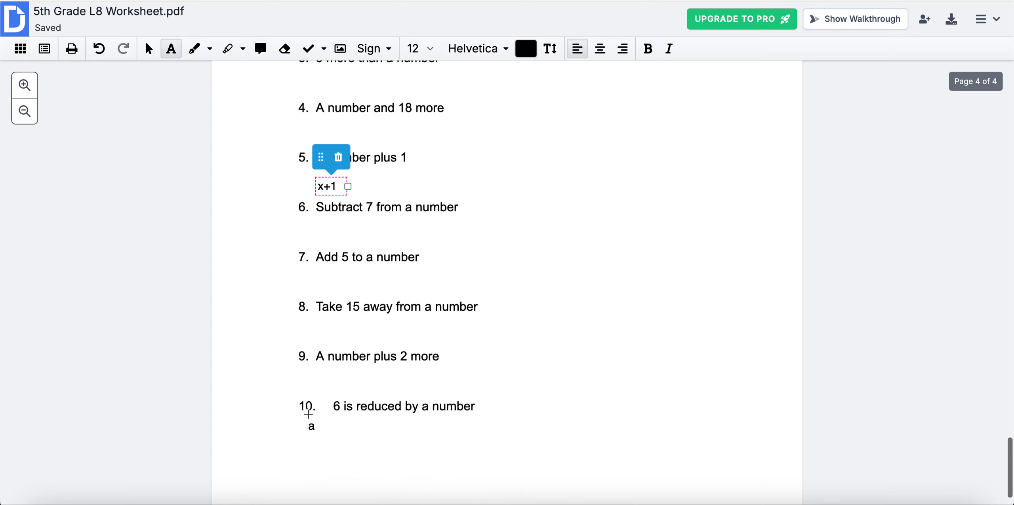
pyautogui.click(322, 333)
pyautogui.write('x-')
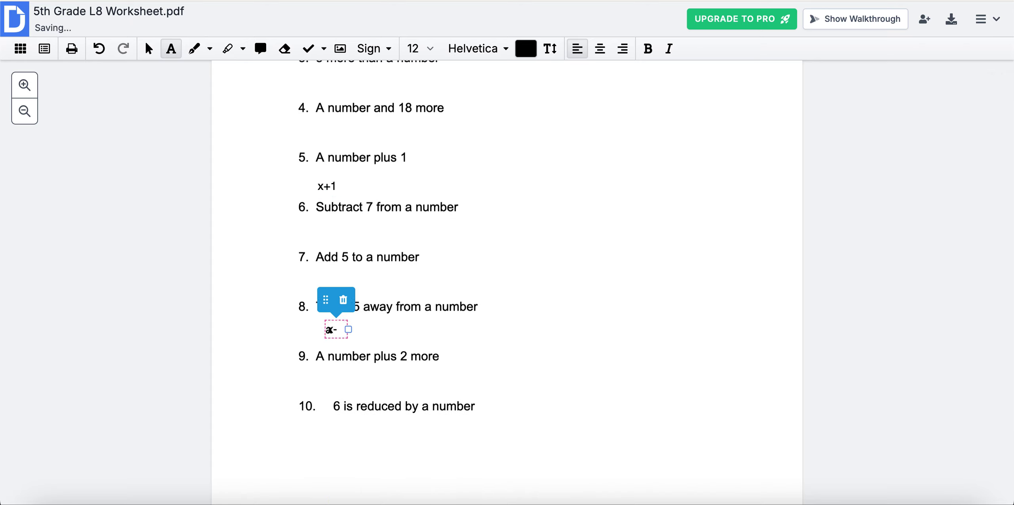
pyautogui.write('15')
# - Add the text answer "6-x" below word phrase 10, "6 is reduced by a number"
pyautogui.scroll(-3, 335, 436)
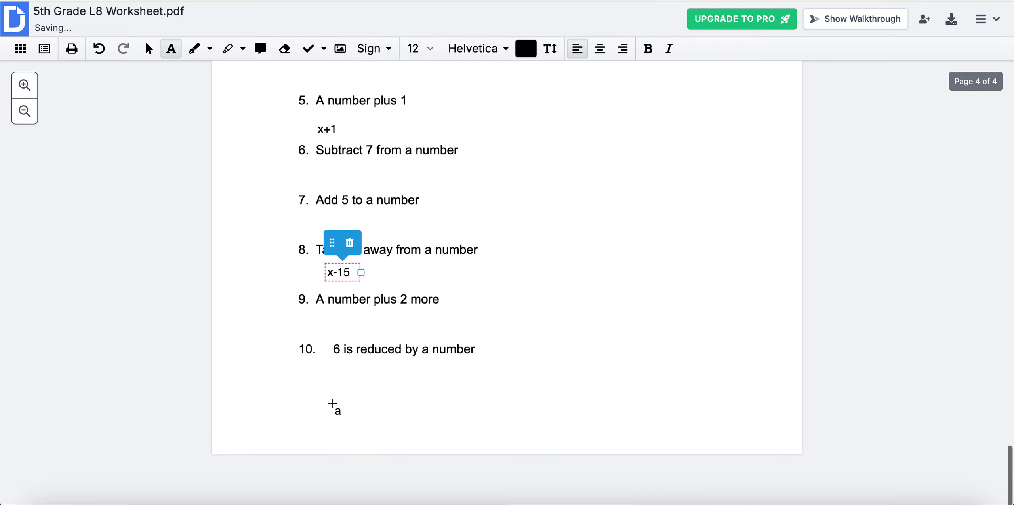
pyautogui.click(321, 387)
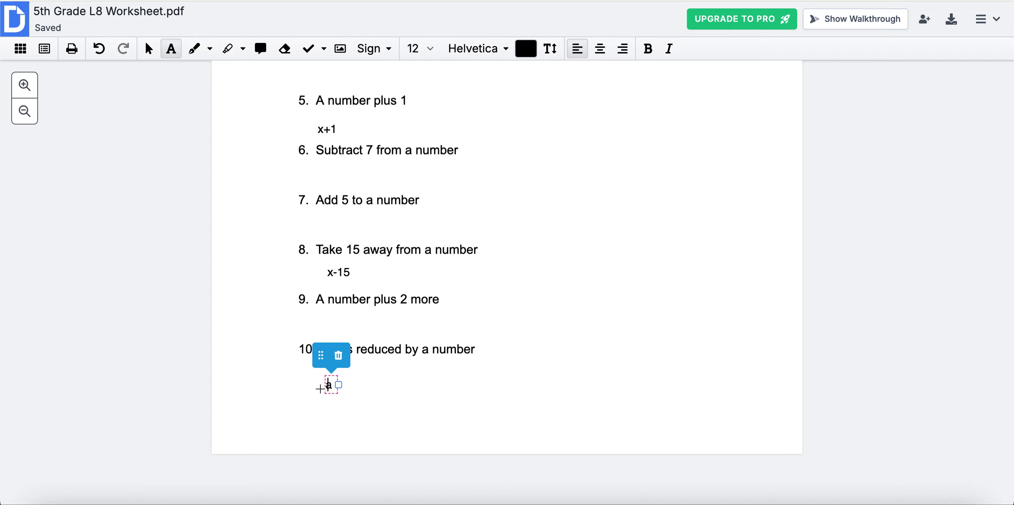
pyautogui.write('6-x')
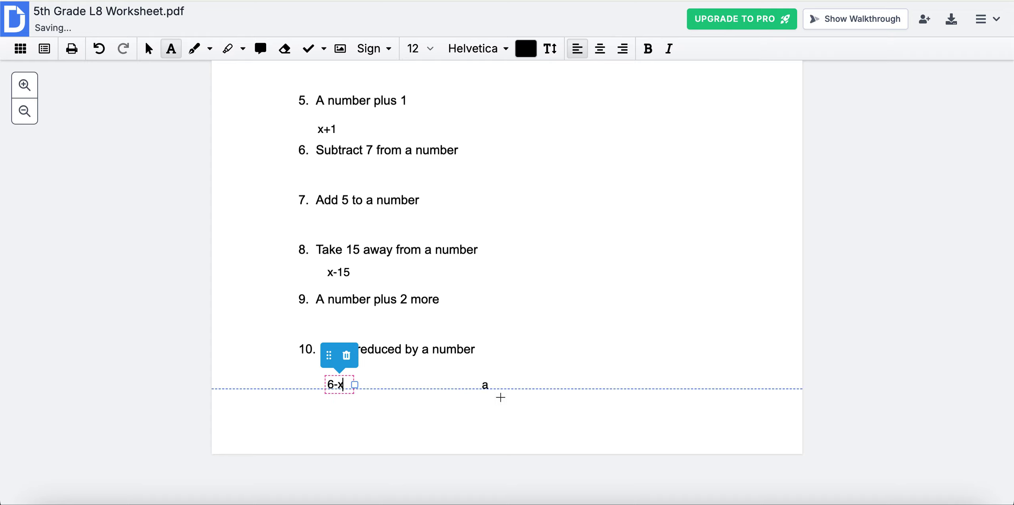
pyautogui.scroll(1, 501, 398)
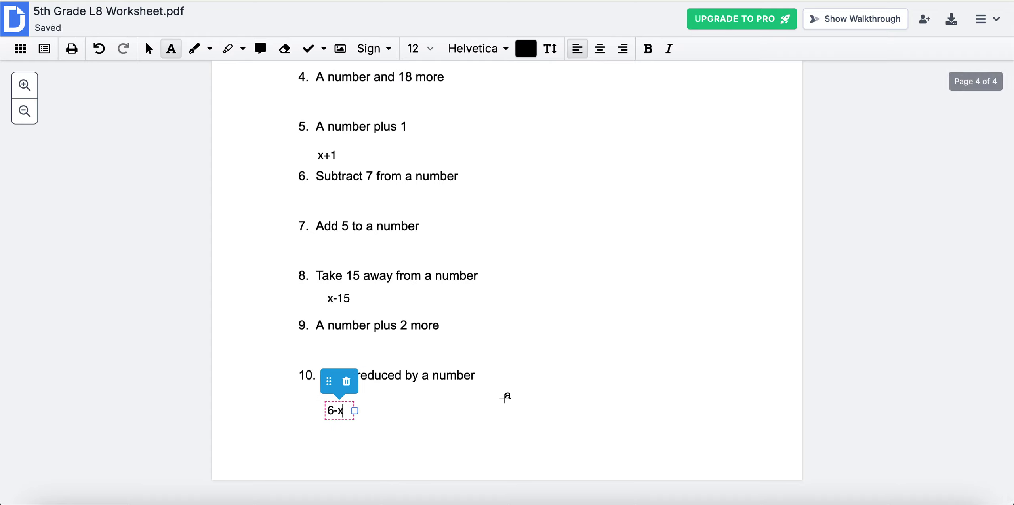
pyautogui.scroll(-1, 507, 400)
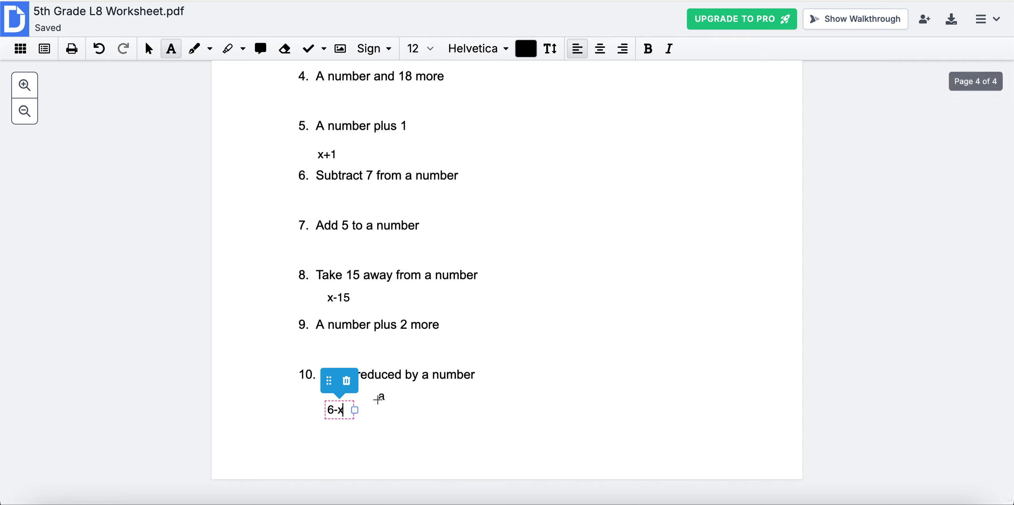